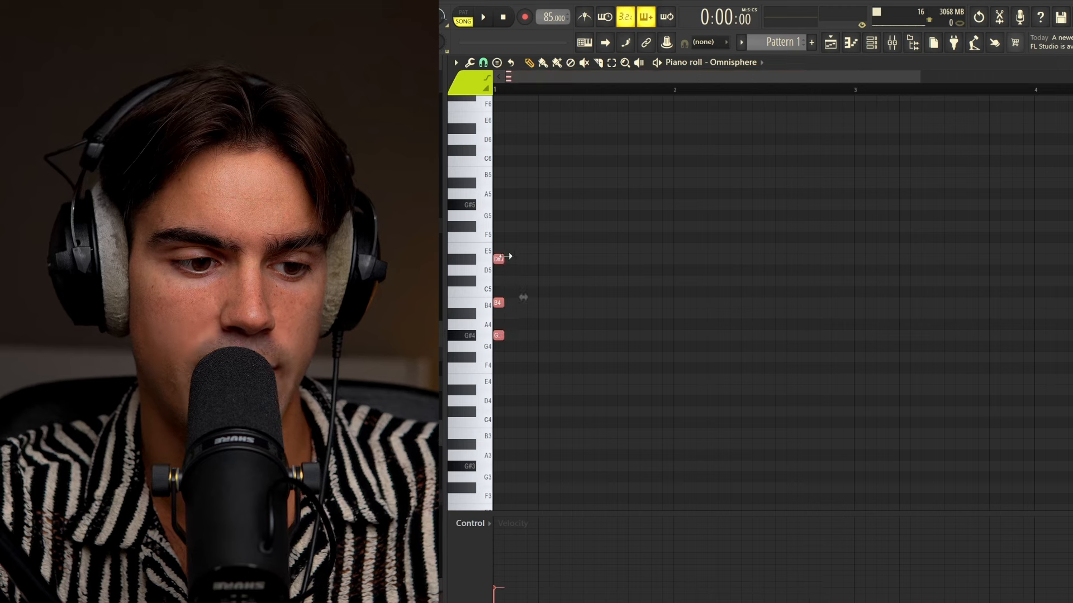
Lengthen the three stacked notes G#4, B4 and D#5 at the start of bar 1 to one beat each
{"action": "left_click_drag", "start_coordinate": [506, 257], "coordinate": [586, 268]}
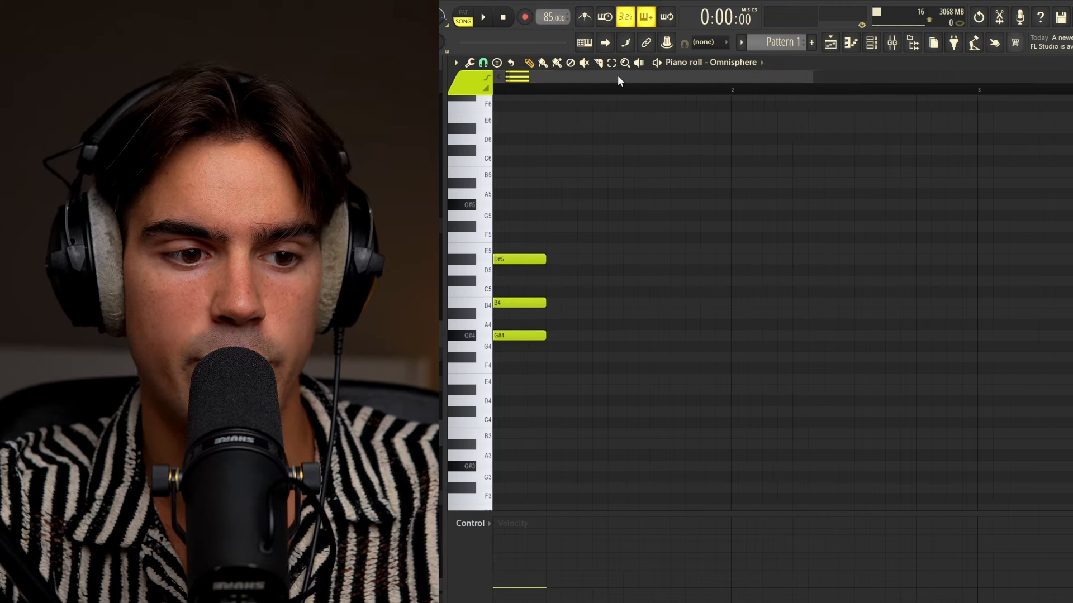
{"action": "left_click_drag", "start_coordinate": [618, 76], "coordinate": [601, 76]}
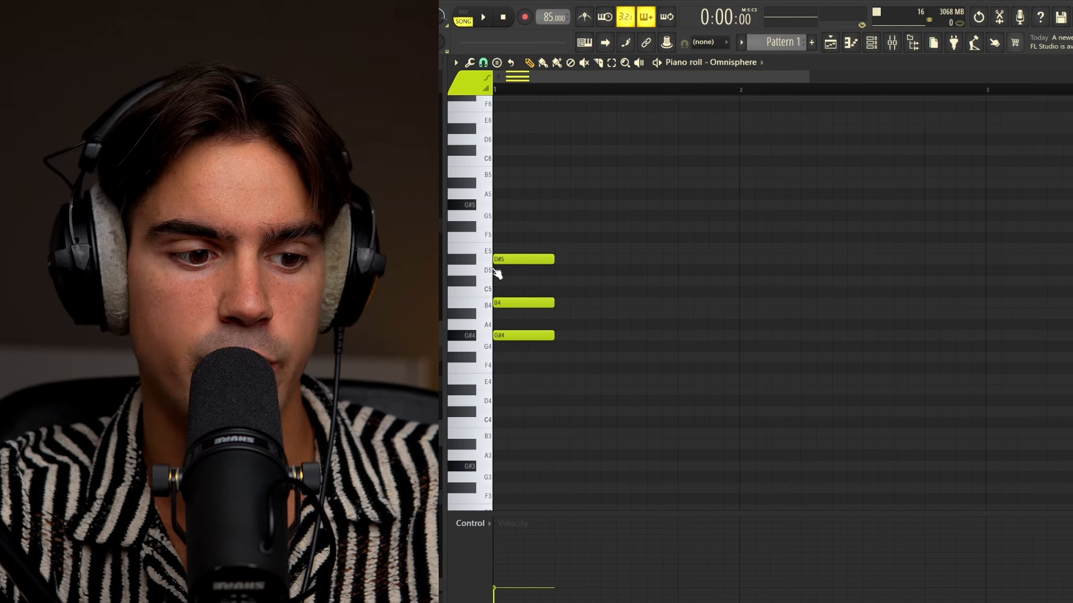
{"action": "left_click_drag", "start_coordinate": [539, 210], "coordinate": [504, 353]}
{"action": "key", "text": "ctrl+d"}
{"action": "key", "text": "ctrl+d"}
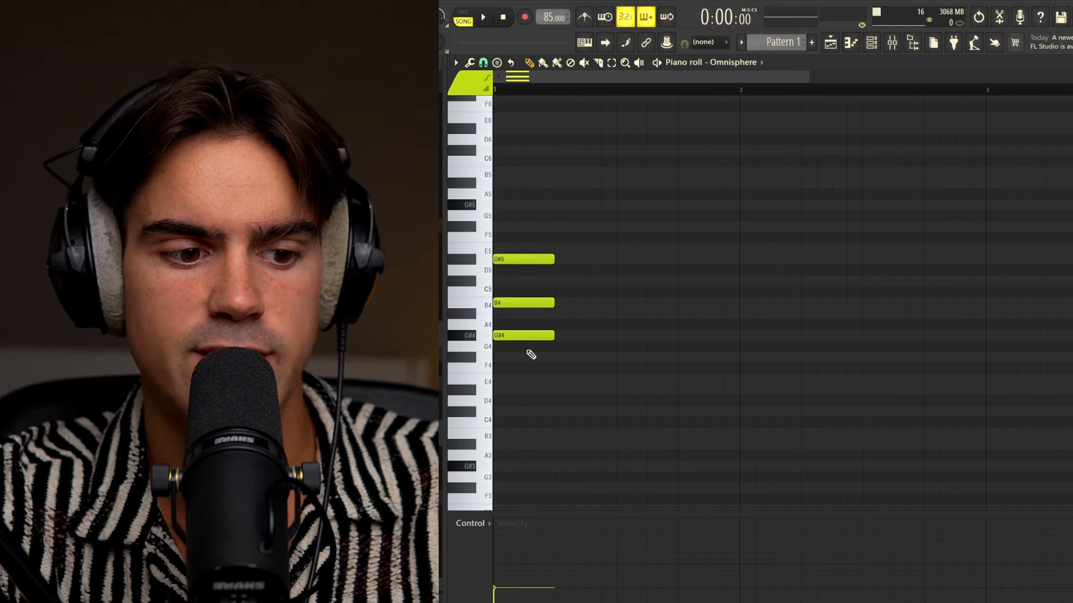
Add an E4 below the chord by copying the one-beat G#4 note down to E4
{"action": "left_click", "coordinate": [522, 336], "text": "ctrl"}
{"action": "left_click", "coordinate": [524, 336], "text": "ctrl"}
{"action": "left_click", "coordinate": [533, 337], "text": "ctrl"}
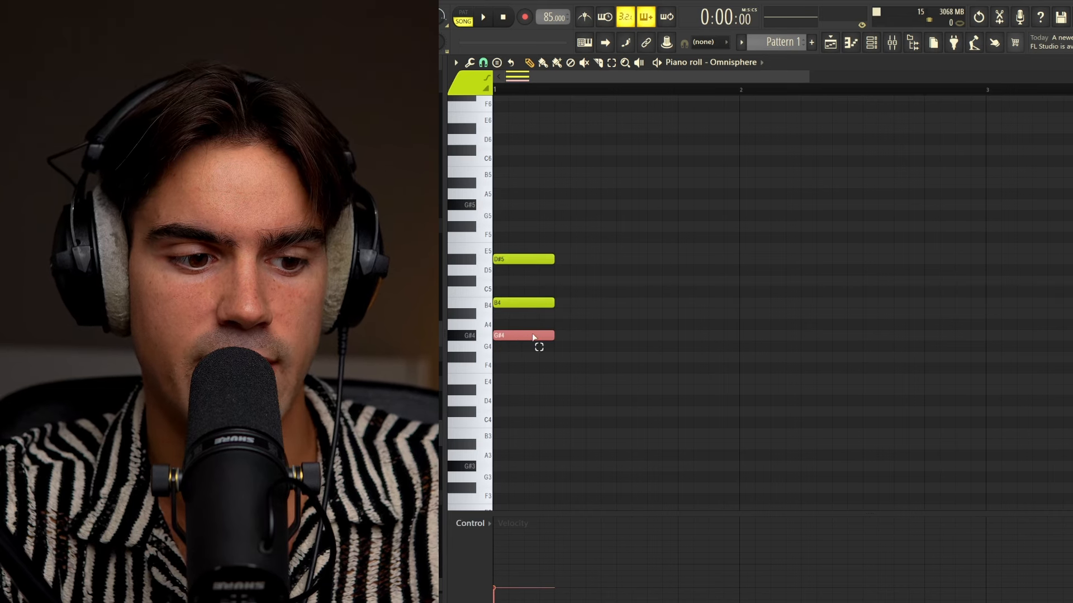
{"action": "left_click_drag", "start_coordinate": [528, 339], "coordinate": [522, 390]}
{"action": "left_click", "coordinate": [522, 363], "text": "ctrl"}
{"action": "left_click", "coordinate": [485, 360], "text": "ctrl"}
{"action": "left_click", "coordinate": [554, 390], "text": "ctrl"}
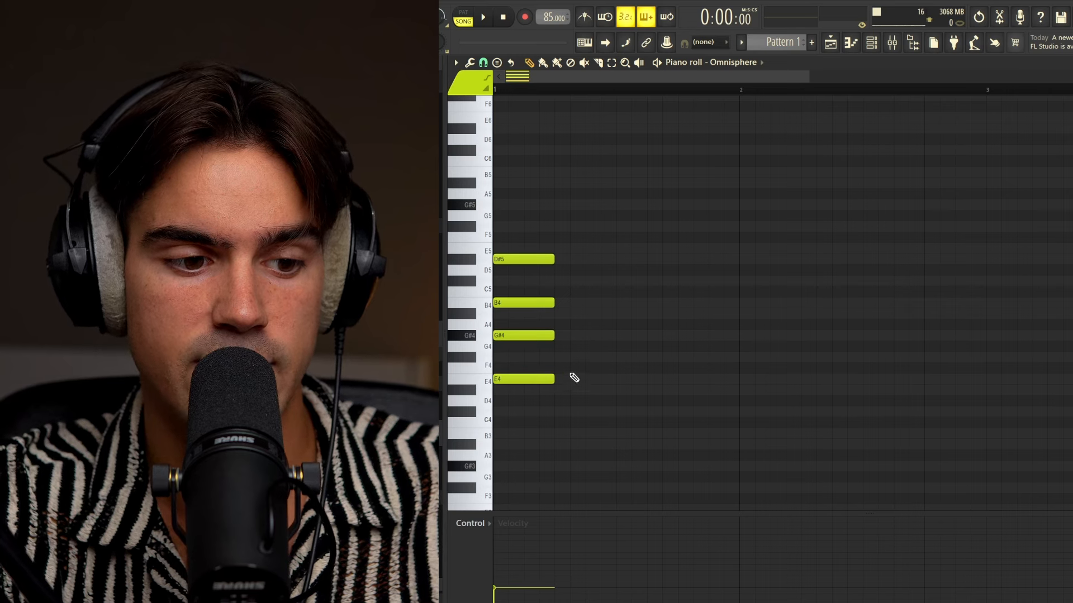
{"action": "left_click_drag", "start_coordinate": [543, 193], "coordinate": [531, 450]}
{"action": "left_click", "coordinate": [552, 410], "text": "ctrl"}
{"action": "left_click_drag", "start_coordinate": [549, 378], "coordinate": [516, 396]}
{"action": "left_click", "coordinate": [524, 403], "text": "ctrl"}
{"action": "scroll", "coordinate": [596, 150], "scroll_direction": "up", "scroll_amount": 1}
{"action": "key", "text": "ctrl+a"}
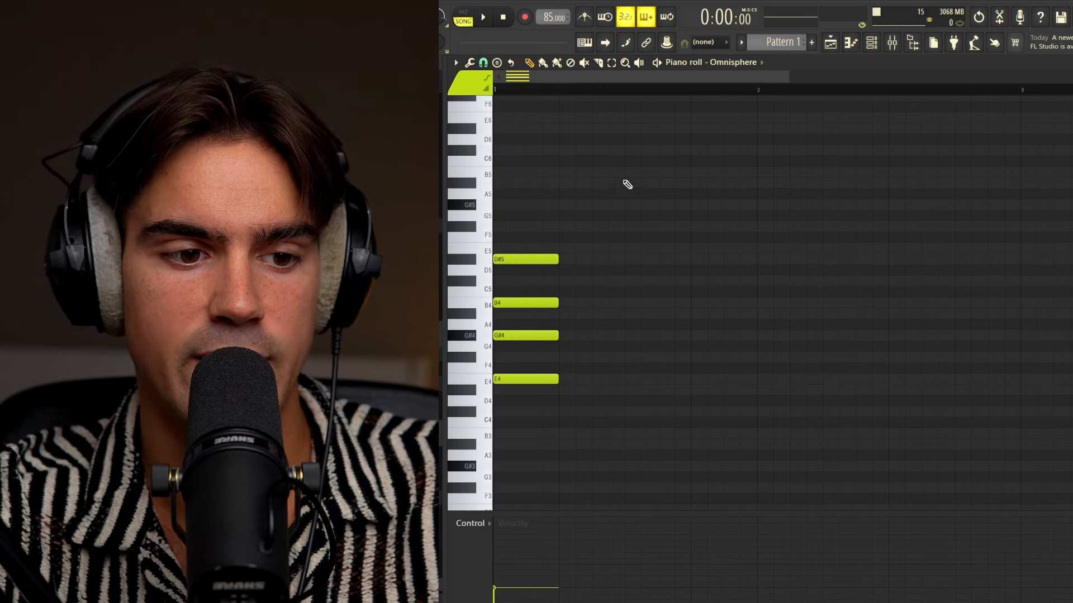
Place one-beat D#6 notes on beats 2 and 4, and duplicate the whole bar until it fills four bars
{"action": "left_click", "coordinate": [565, 129]}
{"action": "left_click", "coordinate": [699, 129]}
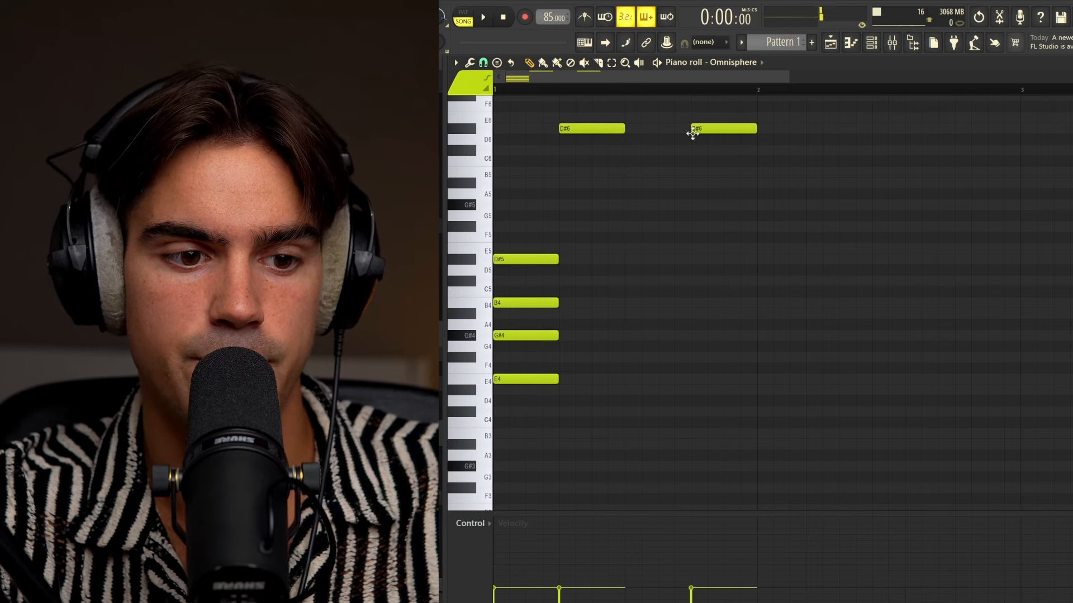
{"action": "scroll", "coordinate": [688, 109], "scroll_direction": "down", "scroll_amount": 2}
{"action": "left_click_drag", "start_coordinate": [646, 91], "coordinate": [462, 166]}
{"action": "key", "text": "ctrl+b"}
{"action": "key", "text": "ctrl+b"}
{"action": "key", "text": "ctrl+b"}
{"action": "key", "text": "ctrl+b"}
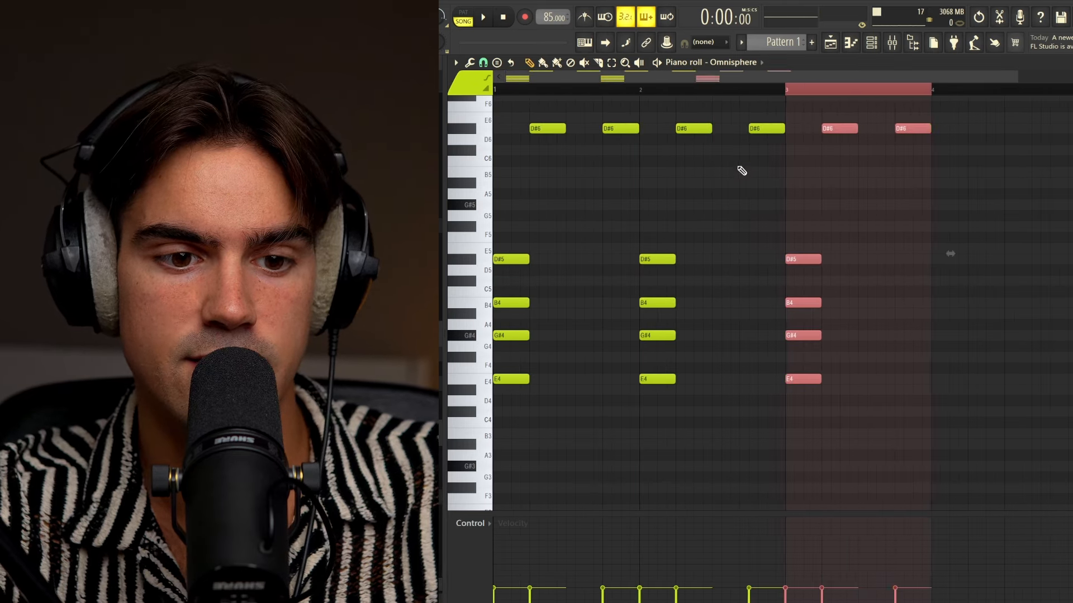
Examine how the chord on beat 1 and the D#6 notes on beats 2 and 4 are spaced in the bar
{"action": "mouse_move", "coordinate": [682, 114]}
{"action": "left_mouse_down"}
{"action": "mouse_move", "coordinate": [757, 135]}
{"action": "mouse_move", "coordinate": [653, 188]}
{"action": "left_mouse_up"}
{"action": "left_click_drag", "start_coordinate": [779, 102], "coordinate": [576, 189]}
{"action": "mouse_move", "coordinate": [548, 131]}
{"action": "left_mouse_down"}
{"action": "mouse_move", "coordinate": [1072, 124]}
{"action": "mouse_move", "coordinate": [545, 133]}
{"action": "left_mouse_up"}
{"action": "left_click", "coordinate": [497, 141], "text": "ctrl"}
{"action": "scroll", "coordinate": [497, 142], "scroll_direction": "up", "scroll_amount": 3}
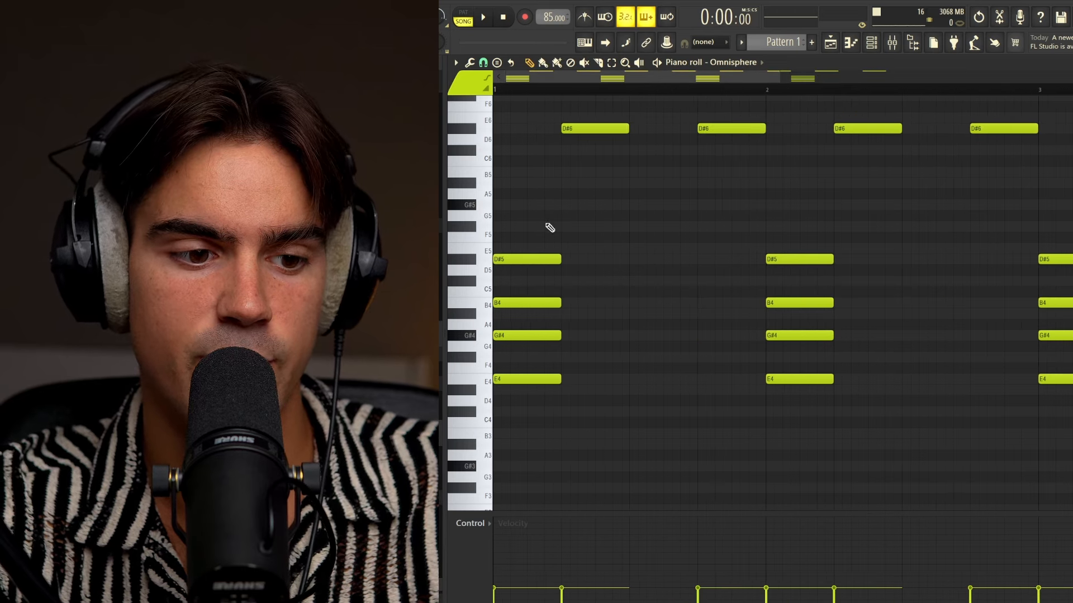
{"action": "left_click_drag", "start_coordinate": [538, 188], "coordinate": [539, 430]}
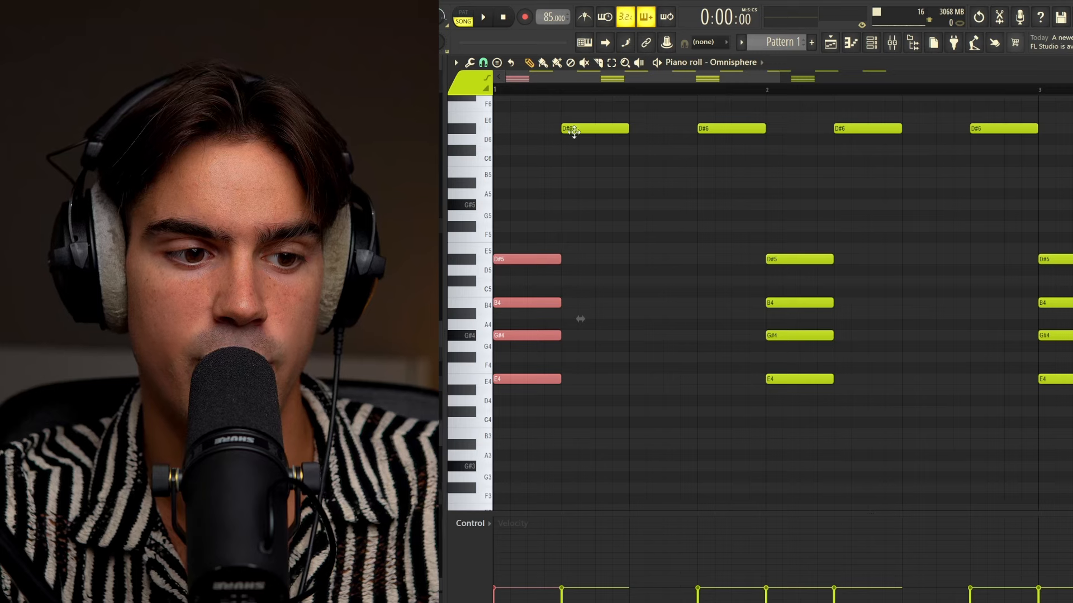
{"action": "mouse_move", "coordinate": [577, 113]}
{"action": "left_mouse_down"}
{"action": "mouse_move", "coordinate": [577, 163]}
{"action": "mouse_move", "coordinate": [581, 172]}
{"action": "mouse_move", "coordinate": [598, 165]}
{"action": "left_mouse_up"}
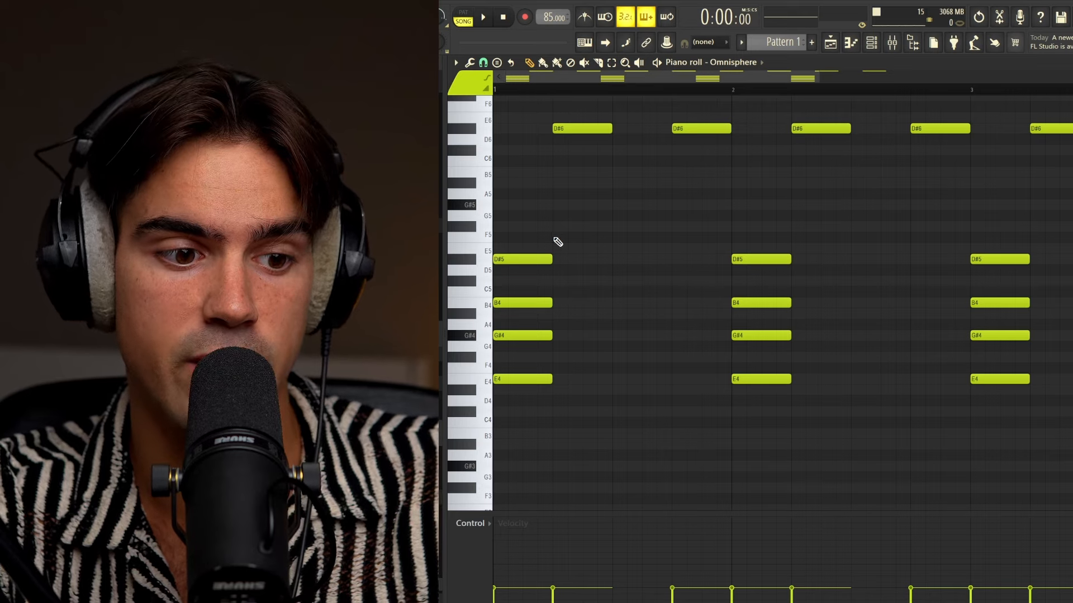
{"action": "left_click_drag", "start_coordinate": [550, 233], "coordinate": [535, 429]}
{"action": "left_click", "coordinate": [585, 222], "text": "ctrl"}
{"action": "left_click_drag", "start_coordinate": [575, 113], "coordinate": [570, 440]}
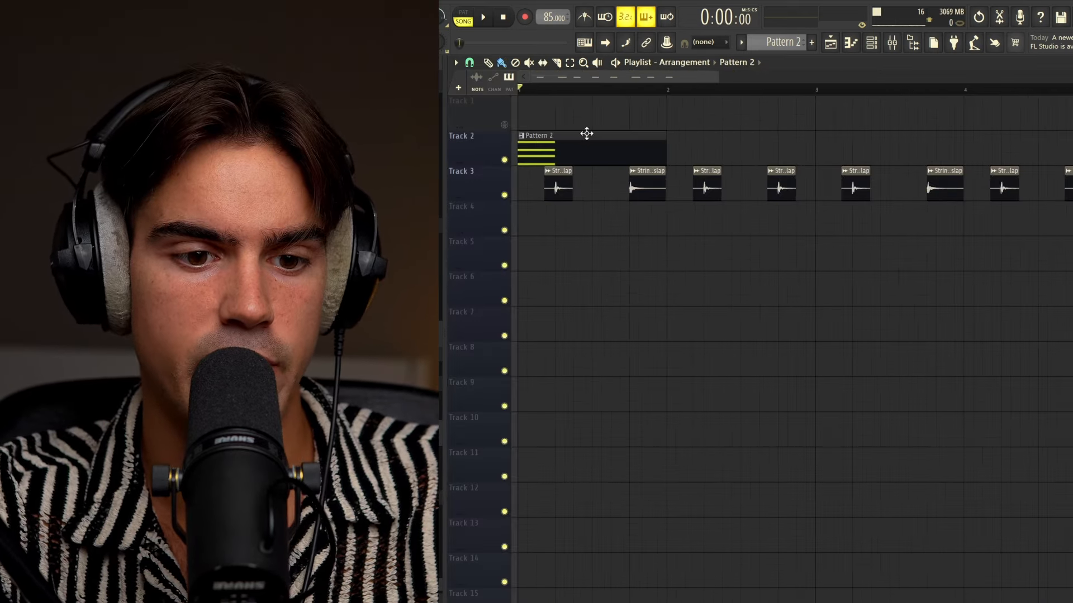
Examine how the String slap clips on Track 3 line up with the Pattern 2 chord, and play the arrangement
{"action": "scroll", "coordinate": [586, 132], "scroll_direction": "down", "scroll_amount": 2}
{"action": "left_click_drag", "start_coordinate": [534, 197], "coordinate": [955, 183]}
{"action": "left_click", "coordinate": [602, 108], "text": "ctrl"}
{"action": "scroll", "coordinate": [600, 107], "scroll_direction": "up", "scroll_amount": 3}
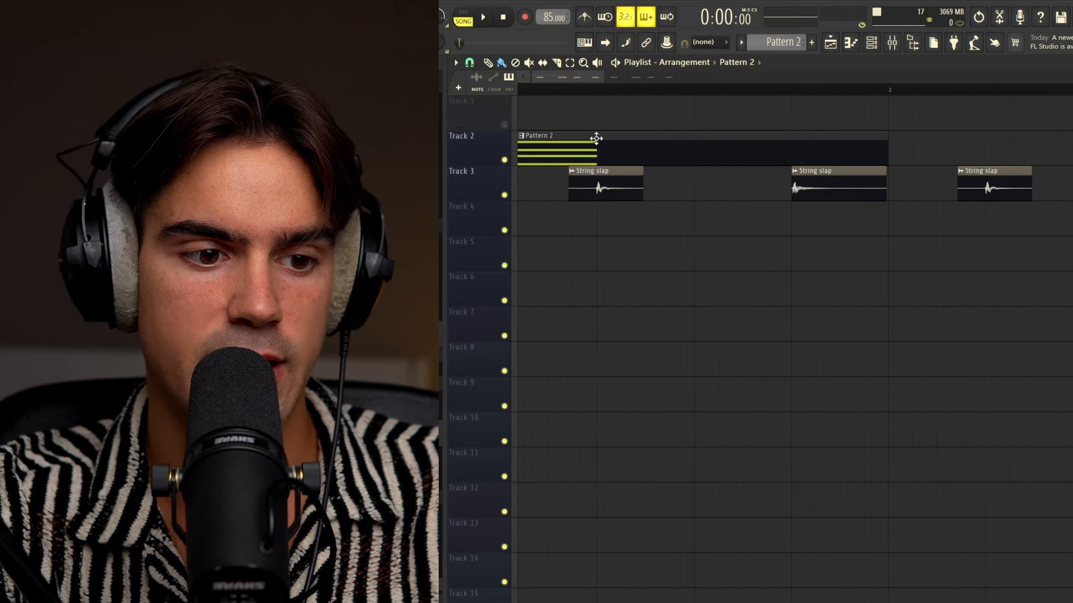
{"action": "left_click_drag", "start_coordinate": [597, 142], "coordinate": [587, 149]}
{"action": "scroll", "coordinate": [603, 141], "scroll_direction": "up", "scroll_amount": 3}
{"action": "left_click_drag", "start_coordinate": [654, 178], "coordinate": [629, 185]}
{"action": "scroll", "coordinate": [587, 190], "scroll_direction": "down", "scroll_amount": 3}
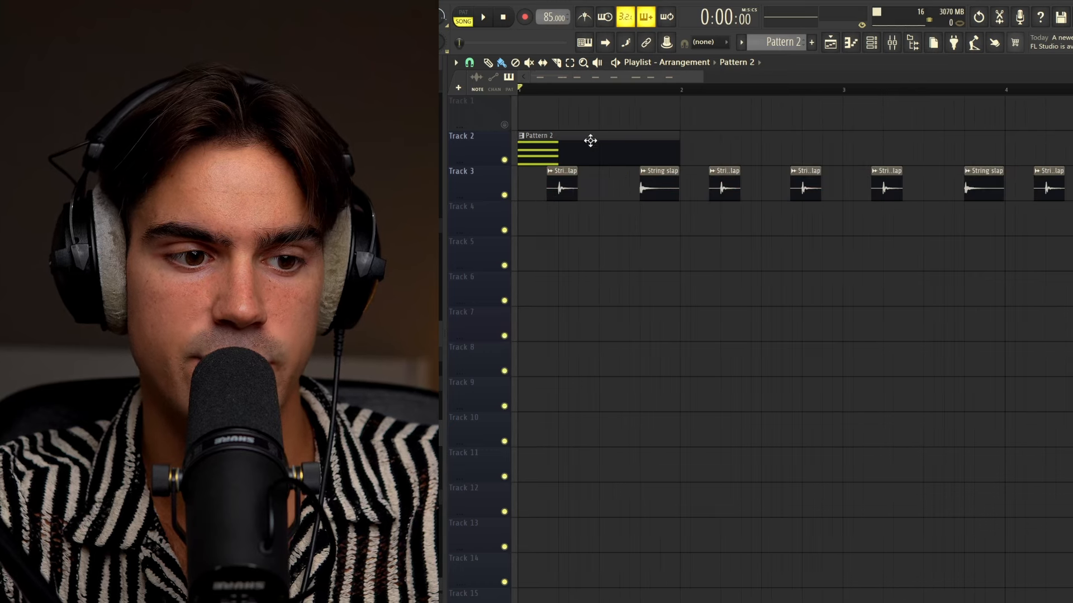
{"action": "scroll", "coordinate": [615, 128], "scroll_direction": "down", "scroll_amount": 1}
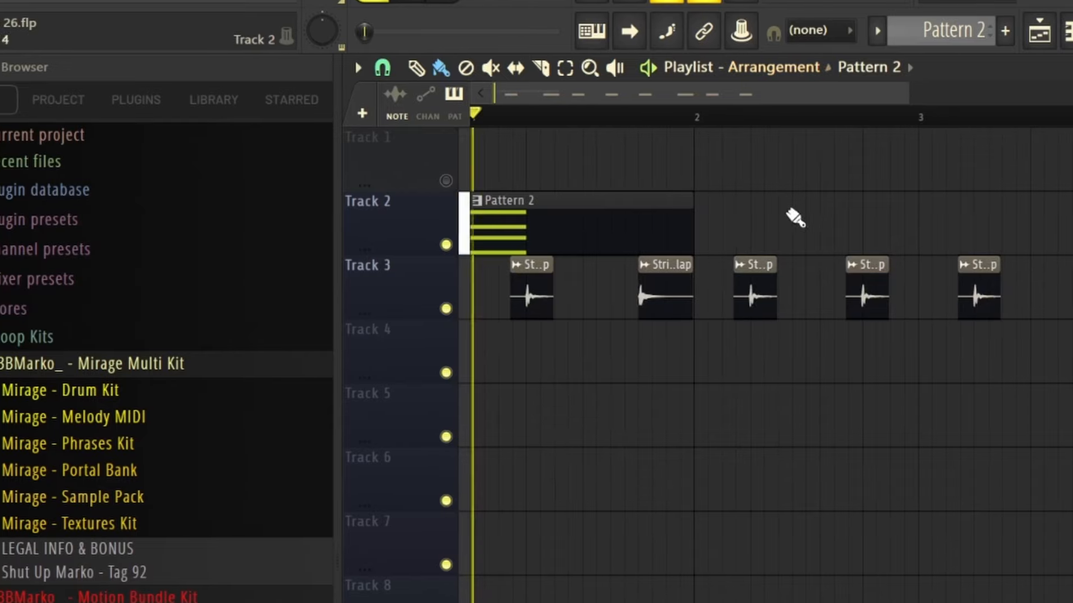
{"action": "key", "text": "space"}
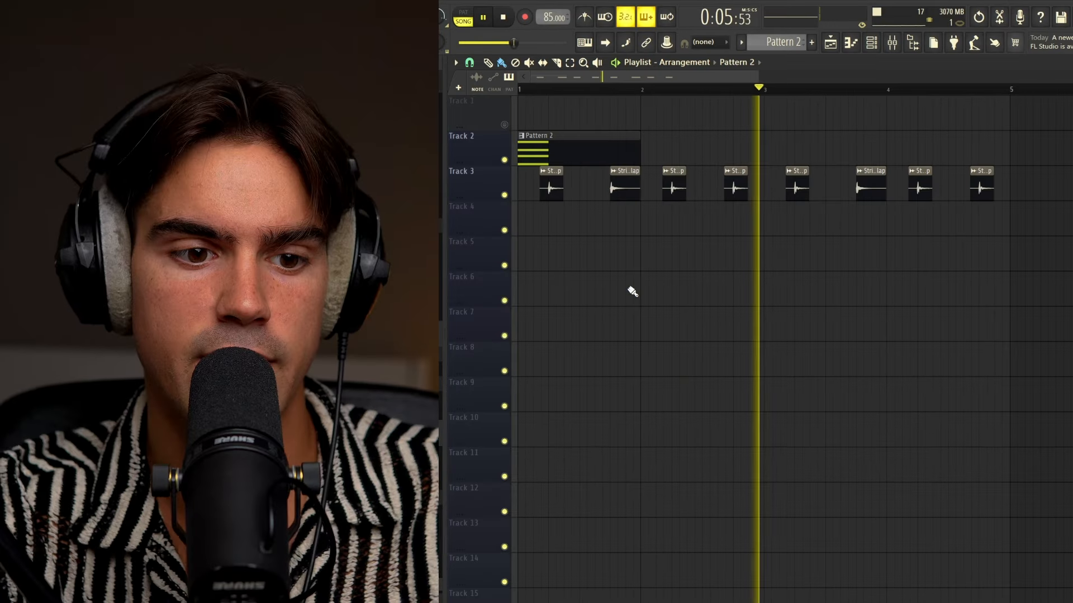
{"action": "key", "text": "space"}
Strum the four-note chord in Pattern 1 with the Strumizer's current settings, keeping Preserve end on
{"action": "left_click_drag", "start_coordinate": [539, 187], "coordinate": [497, 305]}
{"action": "key", "text": "ctrl+d"}
{"action": "key", "text": "ctrl+d"}
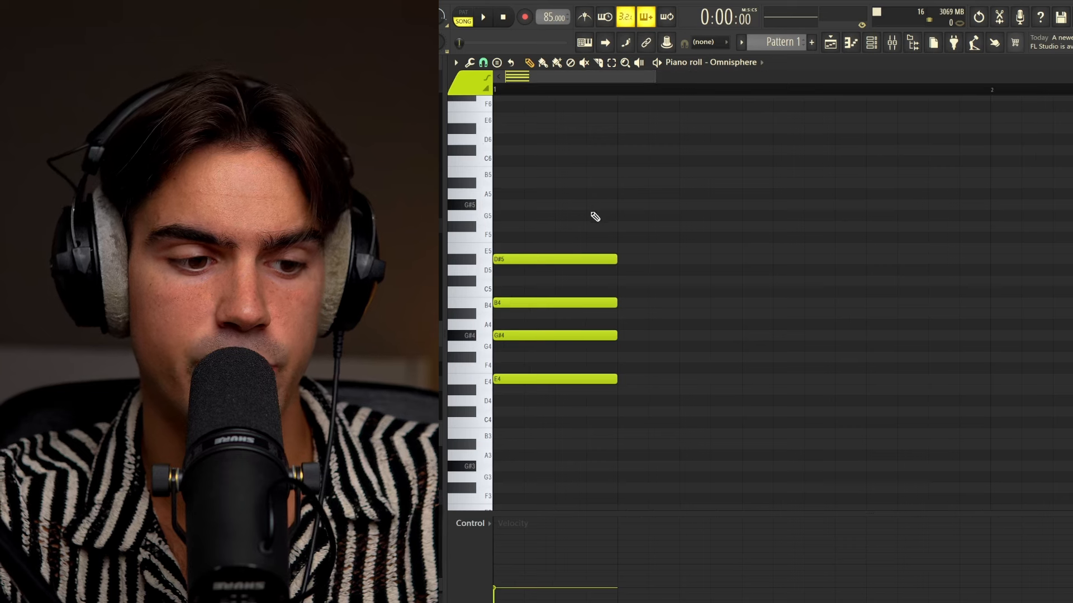
{"action": "left_click_drag", "start_coordinate": [568, 199], "coordinate": [592, 436]}
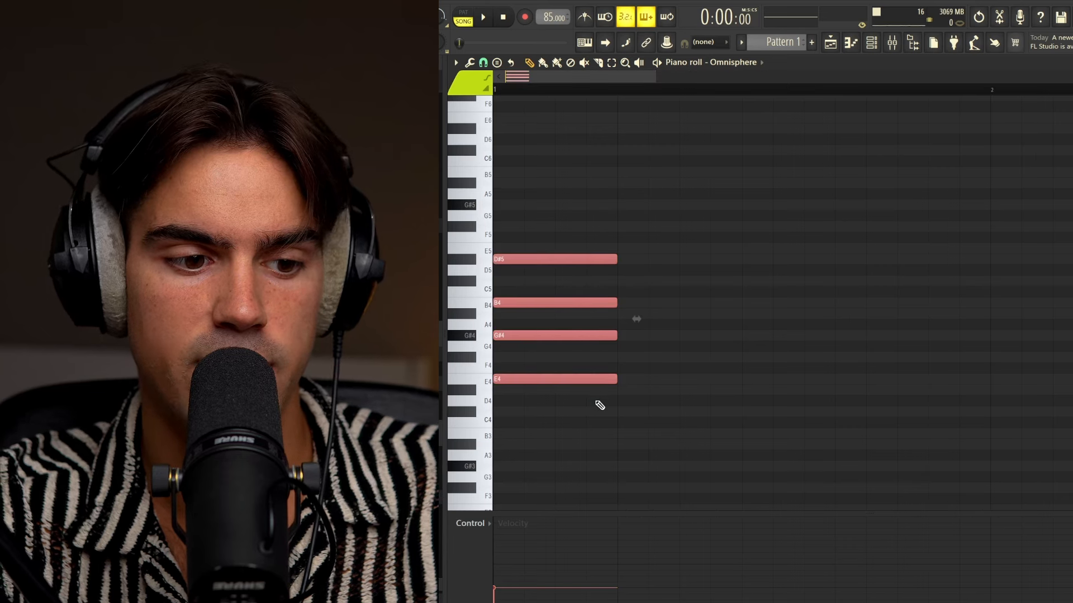
{"action": "key", "text": "alt+s"}
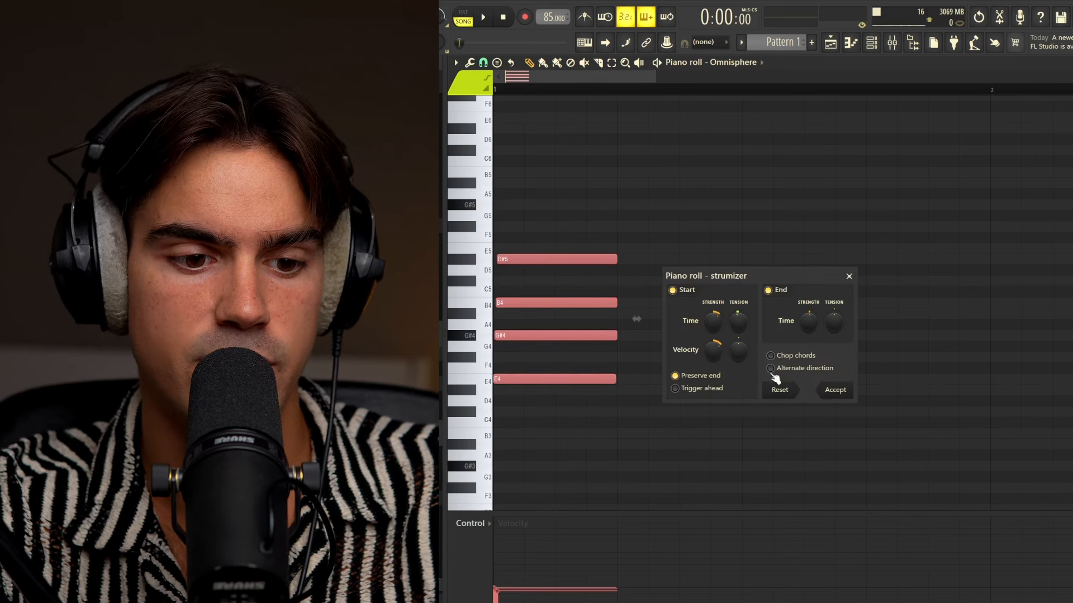
{"action": "left_click", "coordinate": [838, 389]}
{"action": "left_click", "coordinate": [605, 87]}
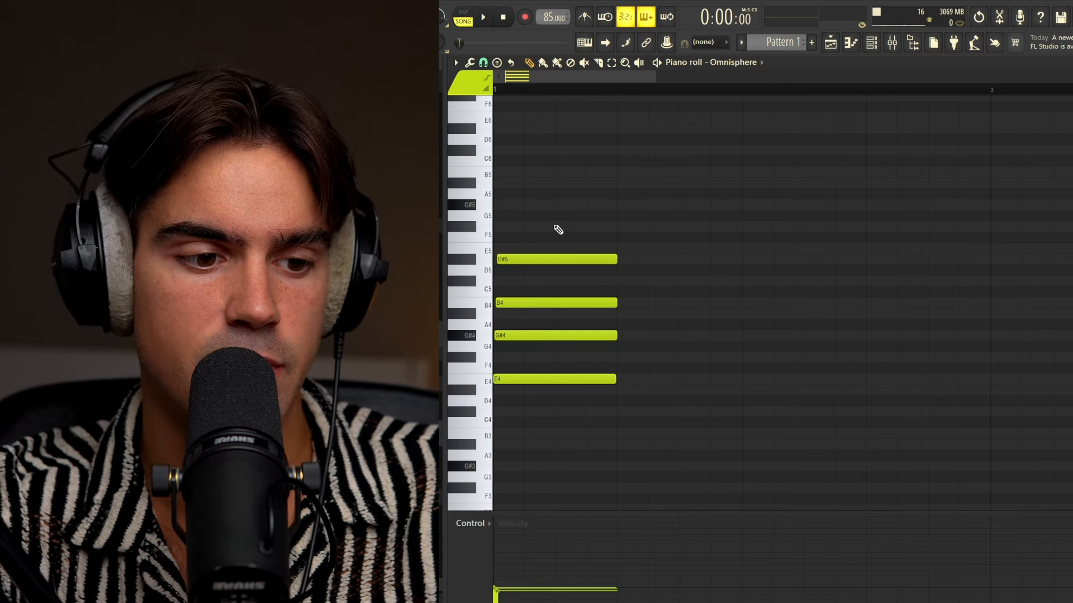
Vary the chord notes' velocities, making B4 loudest, E4 and D#5 moderate and G#4 softest
{"action": "scroll", "coordinate": [557, 76], "scroll_direction": "up", "scroll_amount": 6}
{"action": "left_click_drag", "start_coordinate": [590, 205], "coordinate": [547, 474]}
{"action": "left_click", "coordinate": [581, 440], "text": "ctrl"}
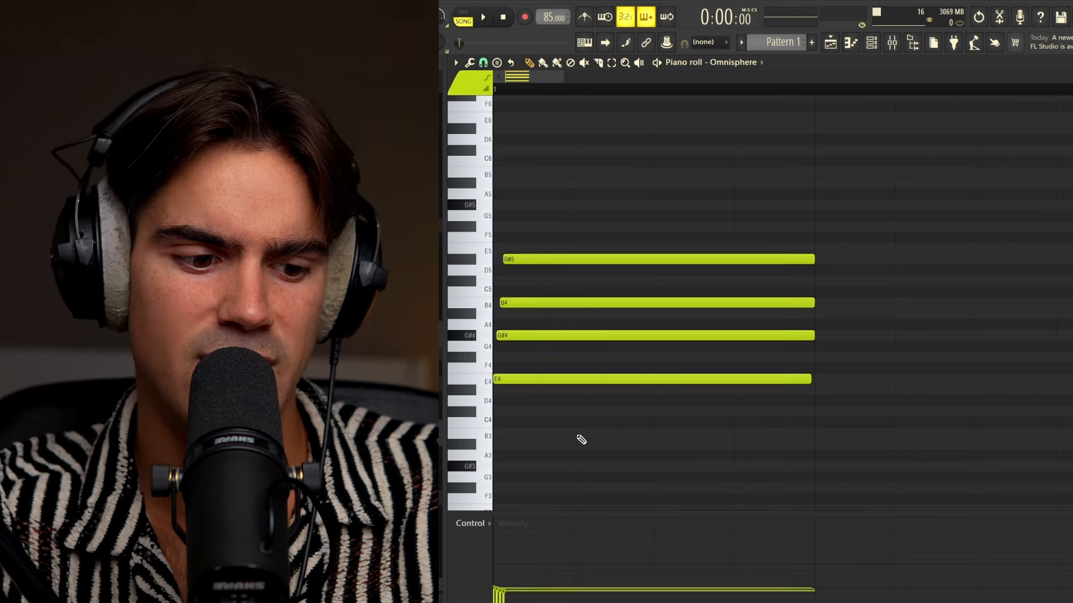
{"action": "left_click", "coordinate": [568, 377]}
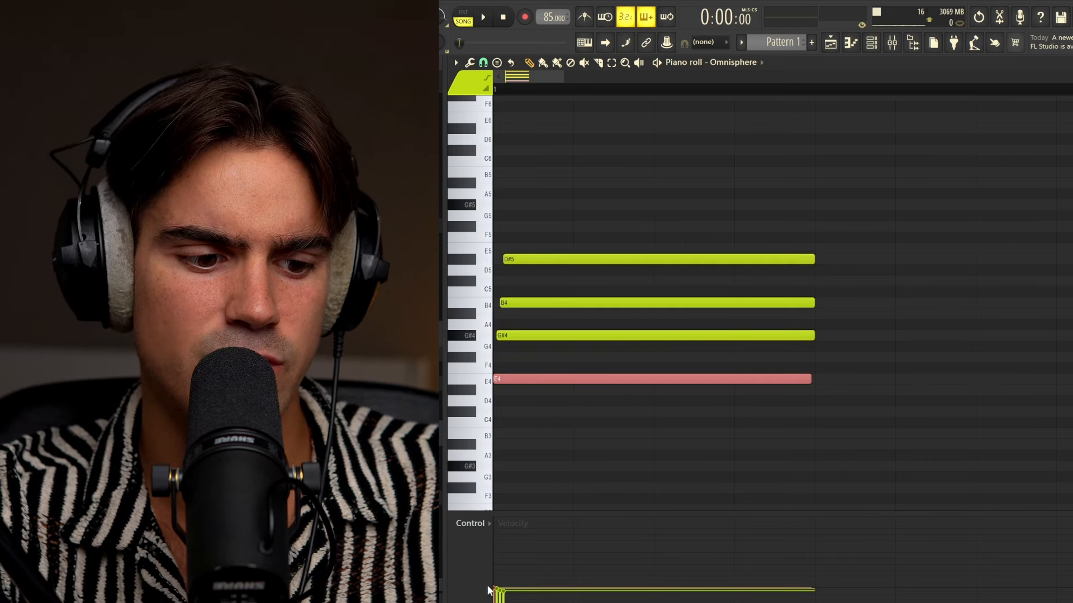
{"action": "left_click", "coordinate": [608, 303]}
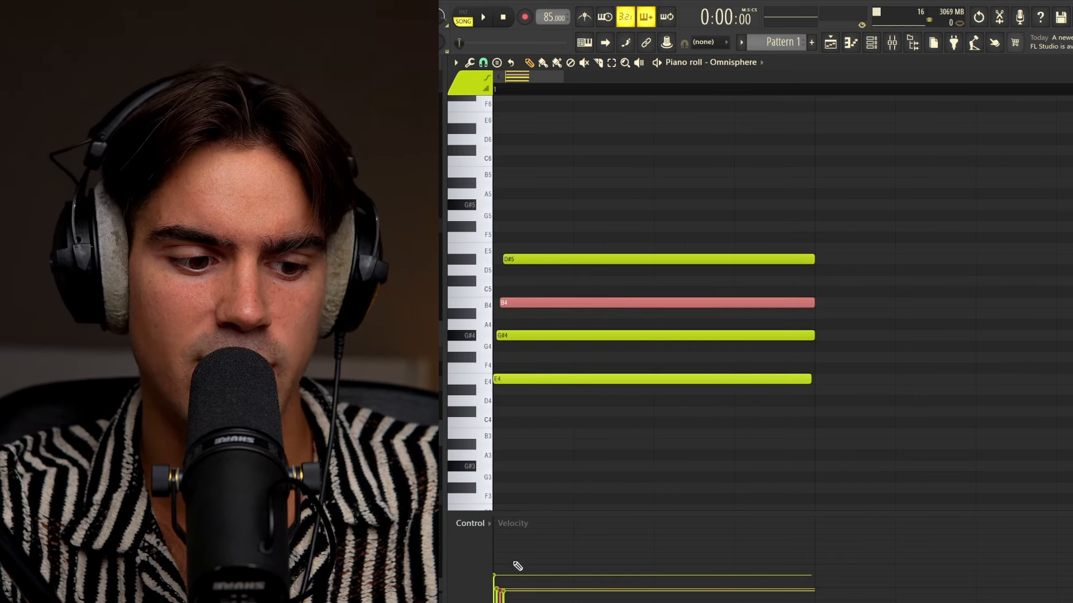
{"action": "mouse_move", "coordinate": [512, 582]}
{"action": "left_mouse_down"}
{"action": "mouse_move", "coordinate": [513, 558]}
{"action": "mouse_move", "coordinate": [527, 586]}
{"action": "mouse_move", "coordinate": [498, 589]}
{"action": "left_mouse_up"}
{"action": "left_click", "coordinate": [599, 323], "text": "ctrl"}
{"action": "left_click", "coordinate": [606, 258]}
{"action": "left_click", "coordinate": [575, 333], "text": "ctrl"}
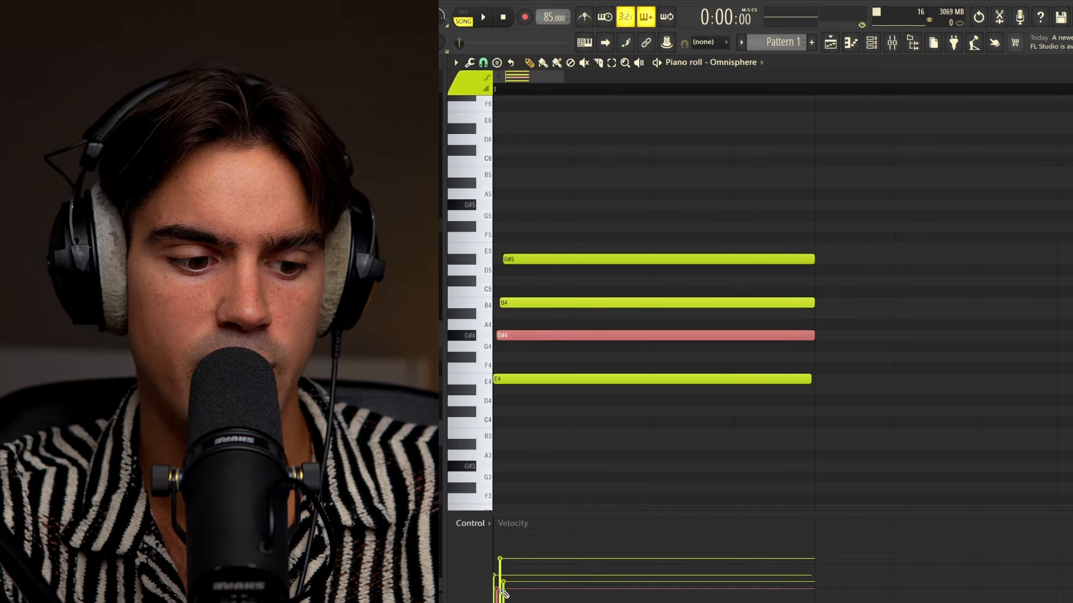
{"action": "left_click", "coordinate": [613, 367], "text": "ctrl"}
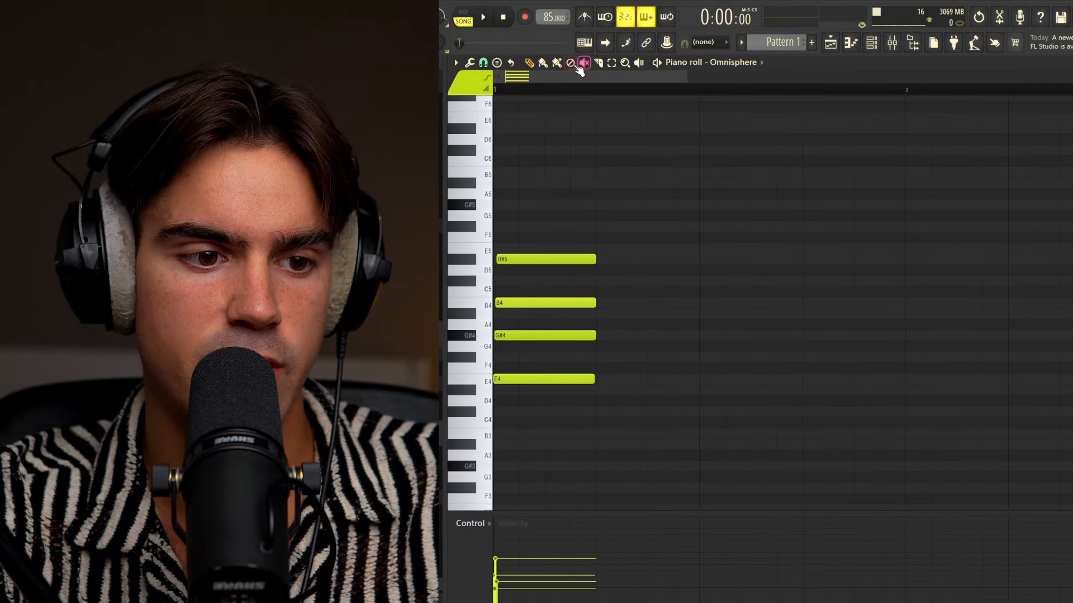
Slice the chord's D#5 note at three quarters of its length, leaving the lower notes whole
{"action": "left_click", "coordinate": [598, 62]}
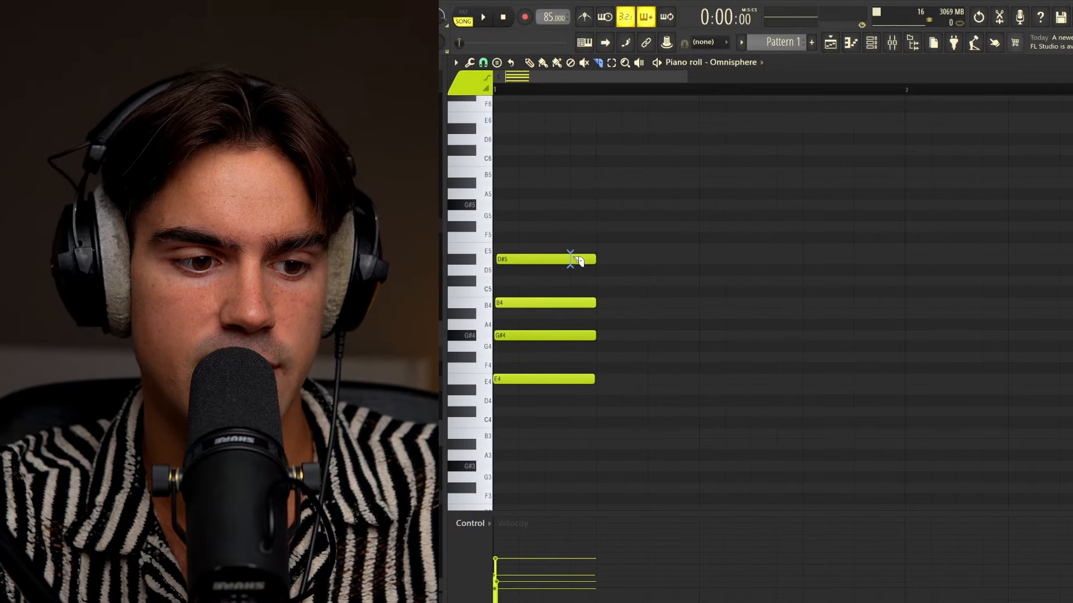
{"action": "mouse_move", "coordinate": [578, 260]}
{"action": "left_mouse_down"}
{"action": "mouse_move", "coordinate": [586, 284]}
{"action": "mouse_move", "coordinate": [509, 414]}
{"action": "left_mouse_up"}
{"action": "key", "text": "ctrl+d"}
{"action": "key", "text": "p"}
Place copies of E4, G#4 and B4 from midway through beat 2 to the end of beat 3, and play back the pattern
{"action": "scroll", "coordinate": [592, 278], "scroll_direction": "down", "scroll_amount": 2}
{"action": "left_click_drag", "start_coordinate": [534, 377], "coordinate": [663, 366]}
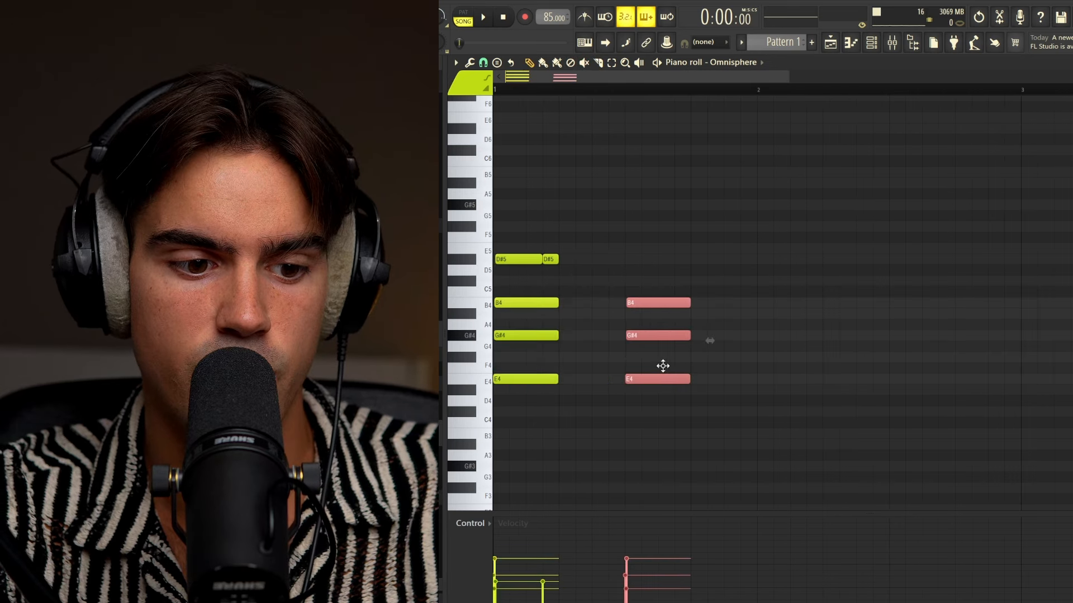
{"action": "key", "text": "ctrl+d"}
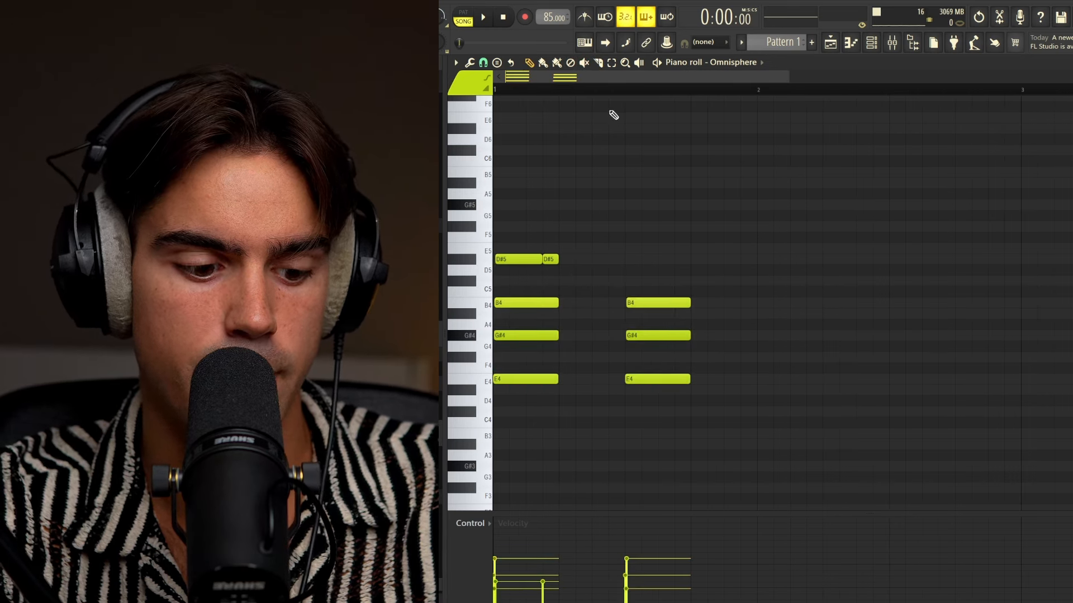
{"action": "scroll", "coordinate": [613, 115], "scroll_direction": "up", "scroll_amount": 1}
{"action": "key", "text": "ctrl+a"}
{"action": "key", "text": "ctrl+d"}
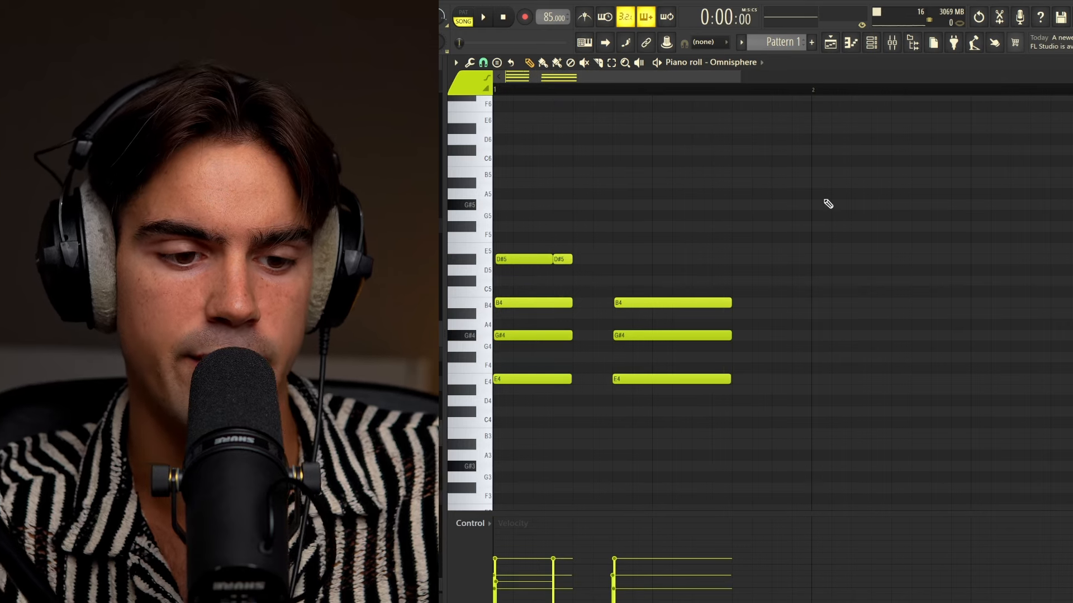
{"action": "key", "text": "space"}
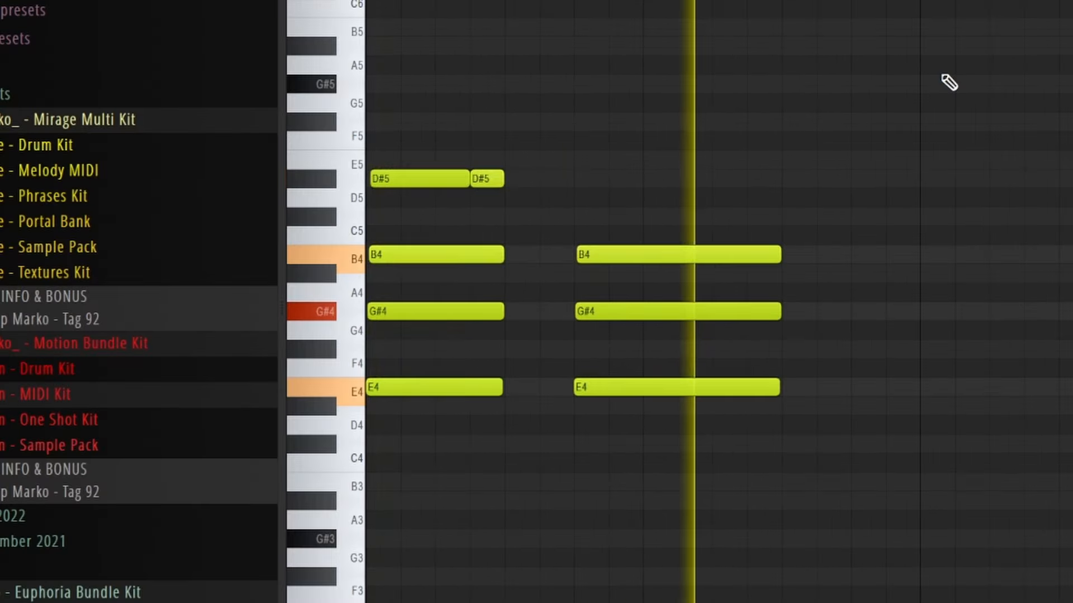
{"action": "key", "text": "space"}
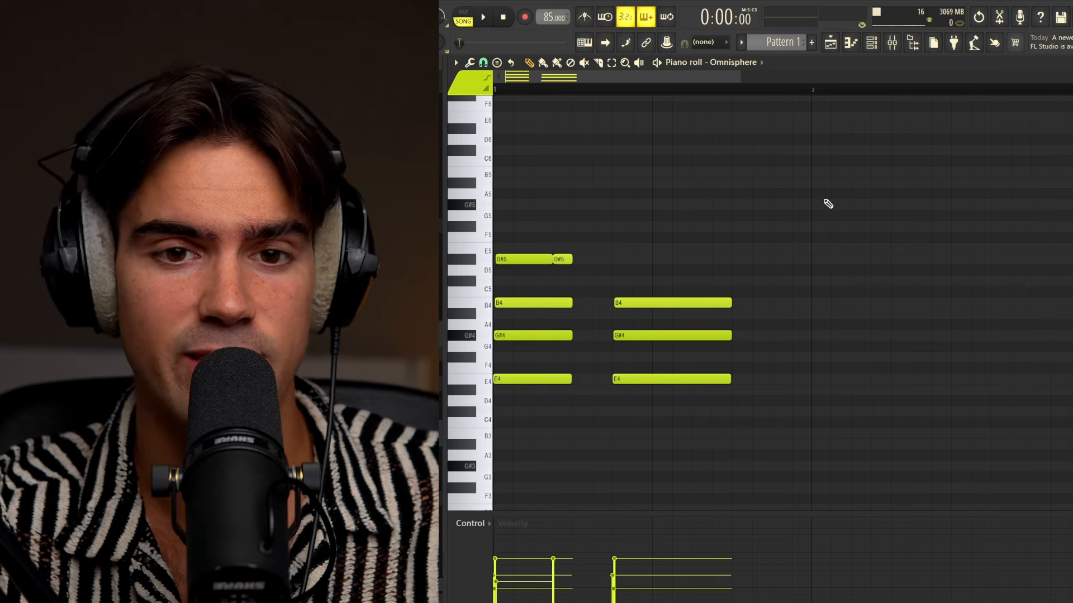
Copy the opening four-note chord to the start of bar 2 and extend its D#5 to the full beat
{"action": "left_click_drag", "start_coordinate": [521, 224], "coordinate": [840, 383]}
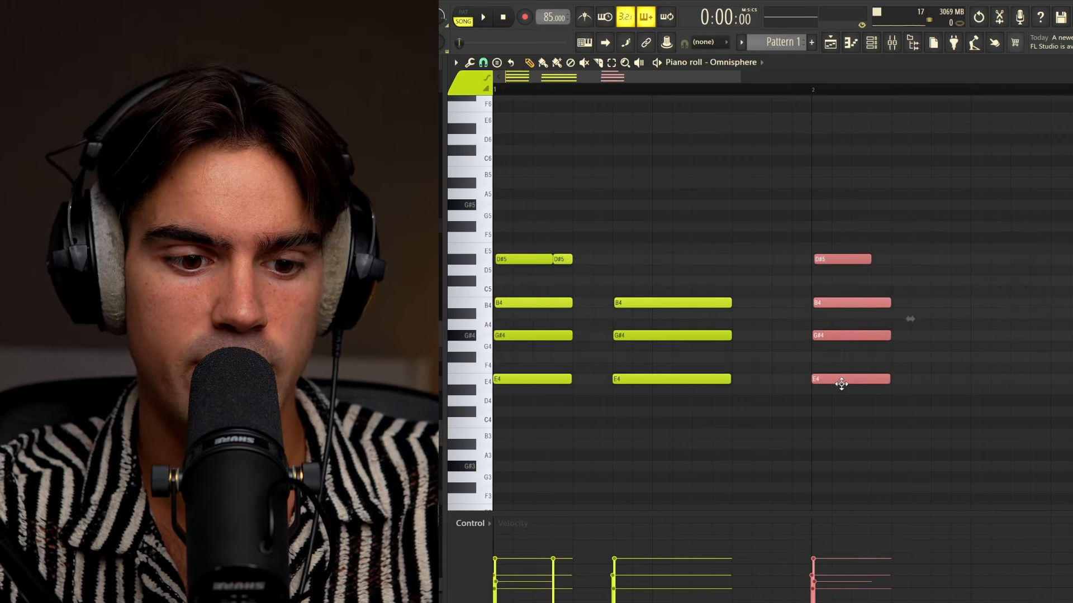
{"action": "left_click", "coordinate": [865, 321]}
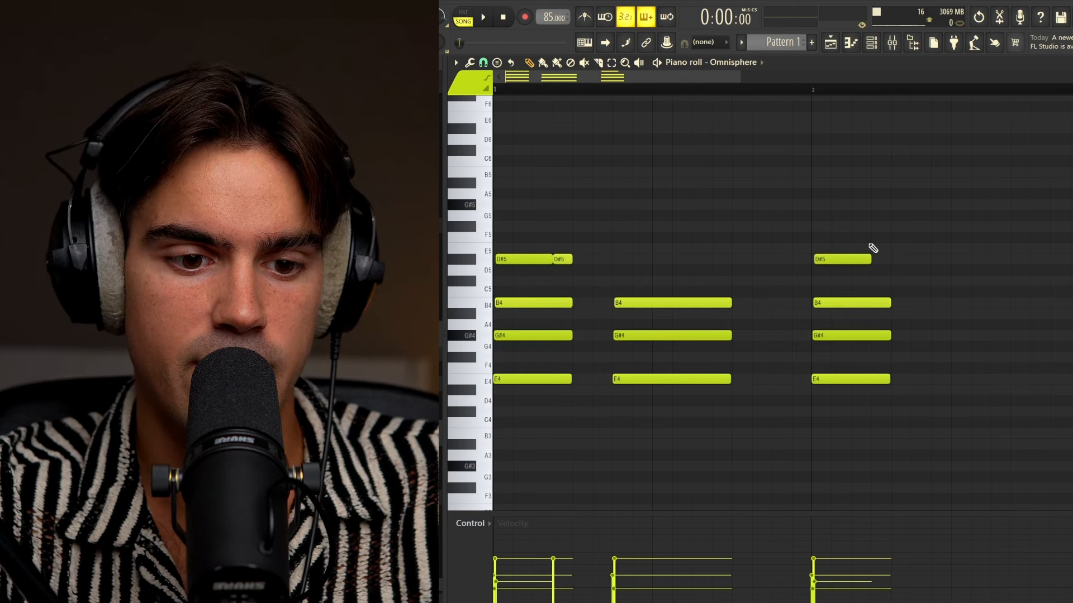
{"action": "mouse_move", "coordinate": [870, 259]}
{"action": "left_mouse_down"}
{"action": "mouse_move", "coordinate": [874, 268]}
{"action": "mouse_move", "coordinate": [889, 261]}
{"action": "left_mouse_up"}
Slice all four notes of the bar 2 chord at the half-beat
{"action": "key", "text": "c"}
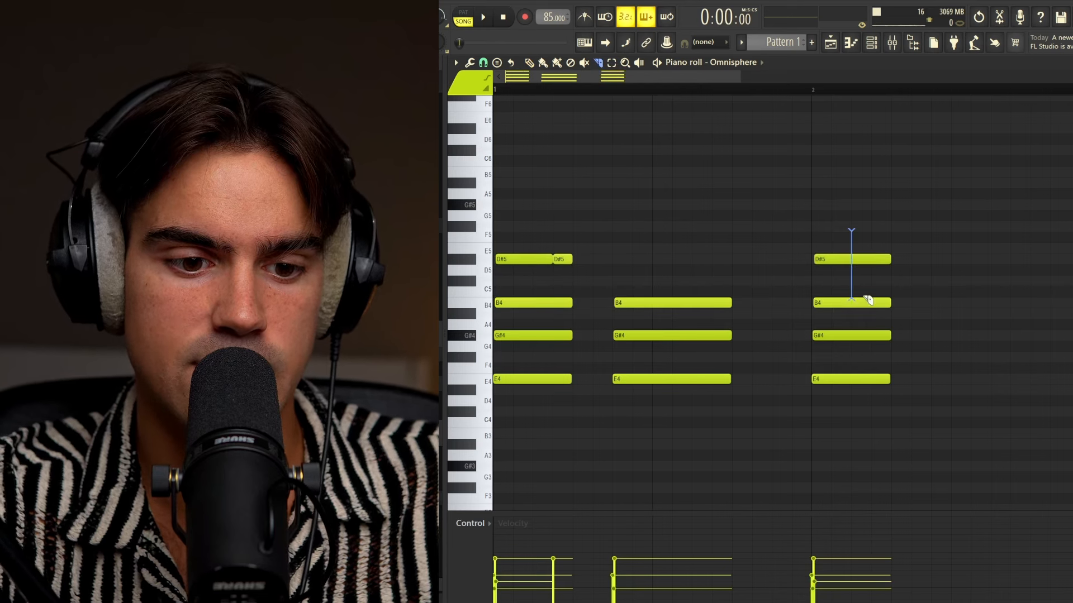
{"action": "left_click_drag", "start_coordinate": [867, 301], "coordinate": [870, 405]}
{"action": "key", "text": "p"}
{"action": "left_click", "coordinate": [815, 381], "text": "ctrl"}
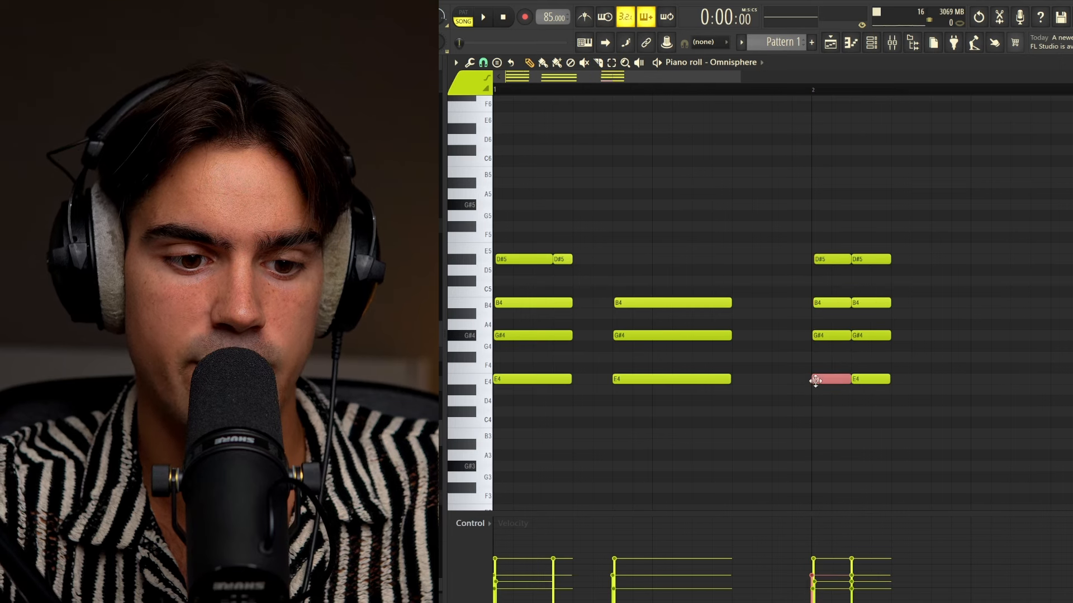
{"action": "left_click", "coordinate": [830, 305], "text": "ctrl+shift"}
{"action": "left_click_drag", "start_coordinate": [838, 232], "coordinate": [830, 418]}
{"action": "left_click", "coordinate": [834, 313], "text": "ctrl"}
{"action": "left_click_drag", "start_coordinate": [889, 320], "coordinate": [883, 353]}
{"action": "left_click", "coordinate": [887, 261], "text": "ctrl+shift"}
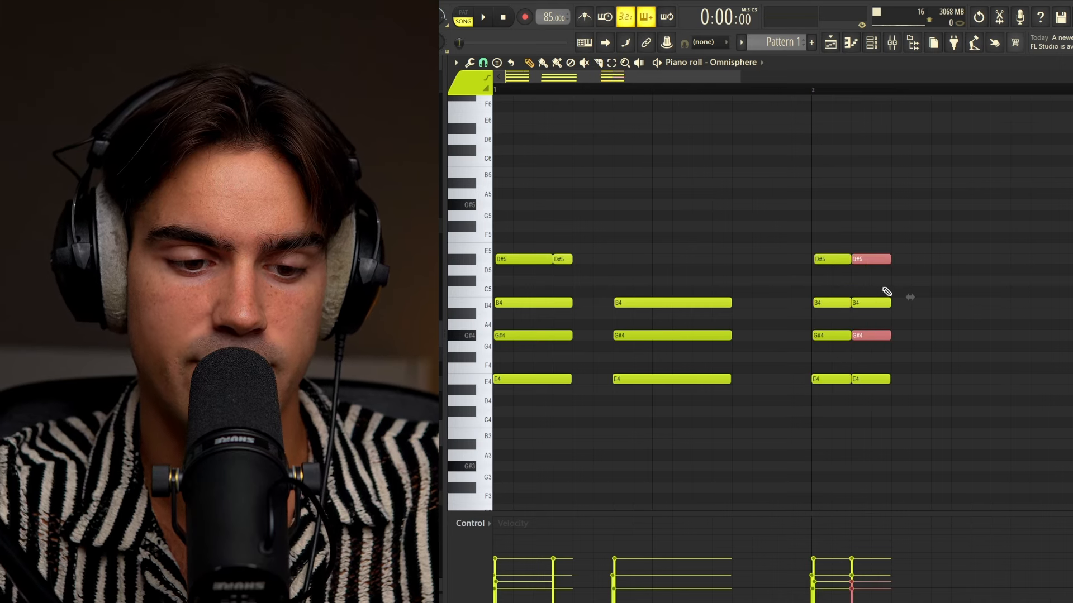
{"action": "key", "text": "ctrl+d"}
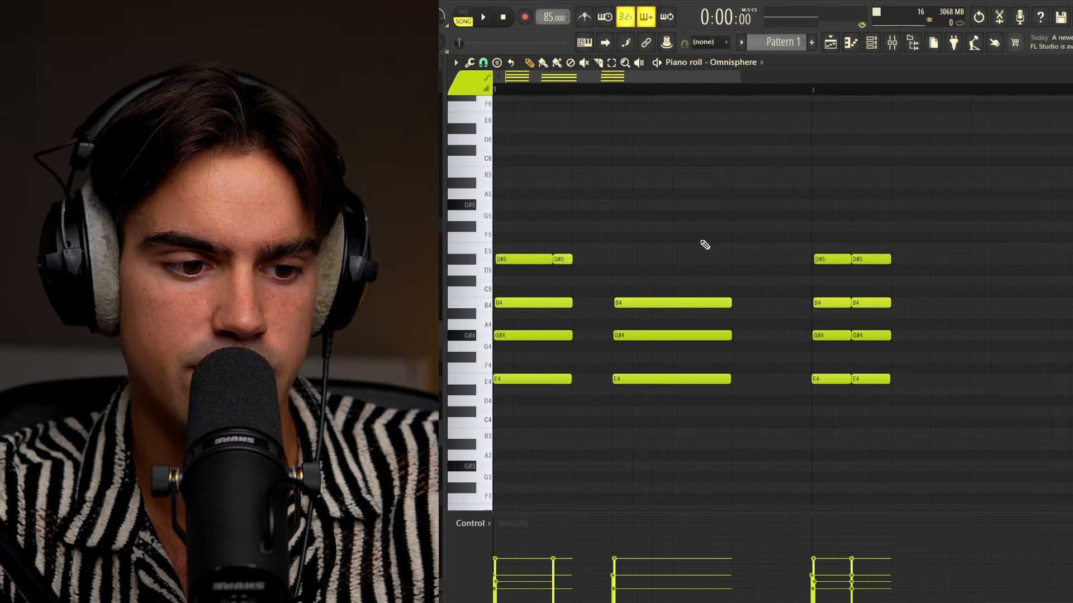
{"action": "left_click_drag", "start_coordinate": [700, 210], "coordinate": [460, 526]}
{"action": "key", "text": "ctrl+d"}
{"action": "scroll", "coordinate": [727, 266], "scroll_direction": "up", "scroll_amount": 3}
{"action": "left_click_drag", "start_coordinate": [832, 262], "coordinate": [892, 424]}
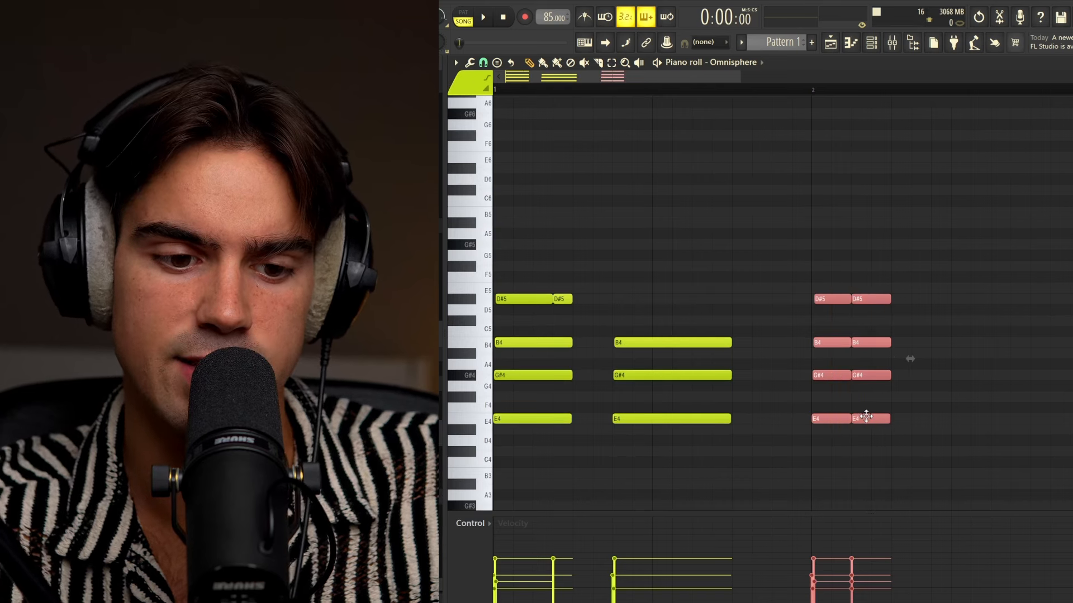
{"action": "key", "text": "ctrl+d"}
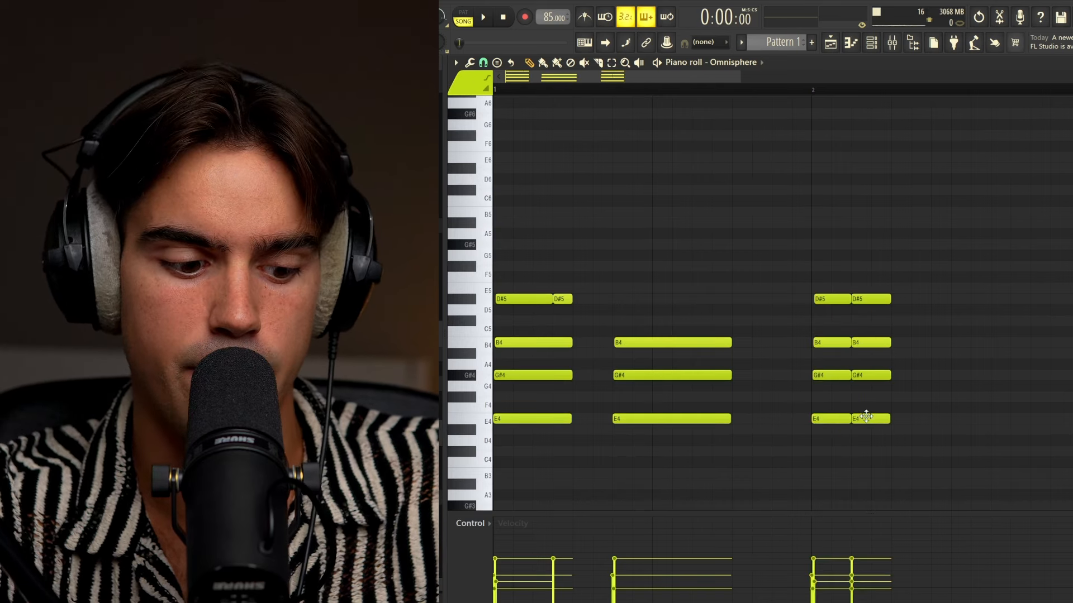
Delete G#4 and D#5 from the first half and E4 and B4 from the second half of bar 2's sliced chord
{"action": "right_click", "coordinate": [841, 375]}
{"action": "right_click", "coordinate": [829, 300]}
{"action": "right_click", "coordinate": [873, 420]}
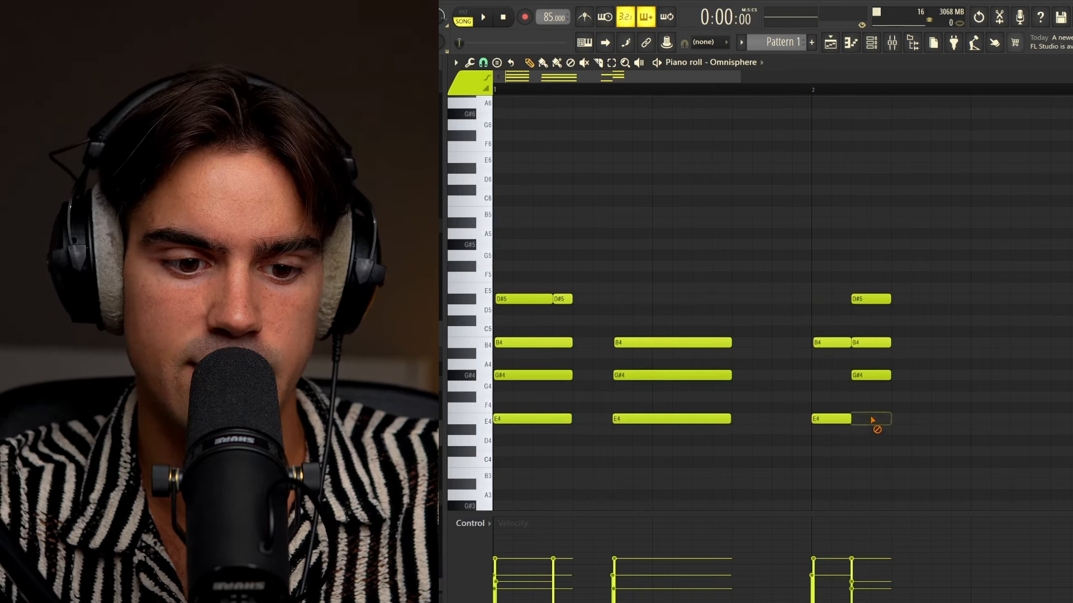
{"action": "right_click", "coordinate": [874, 342]}
Copy the opening four-note chord, including its sliced D#5, to midway through beat 2 of bar 2
{"action": "scroll", "coordinate": [620, 174], "scroll_direction": "down", "scroll_amount": 3}
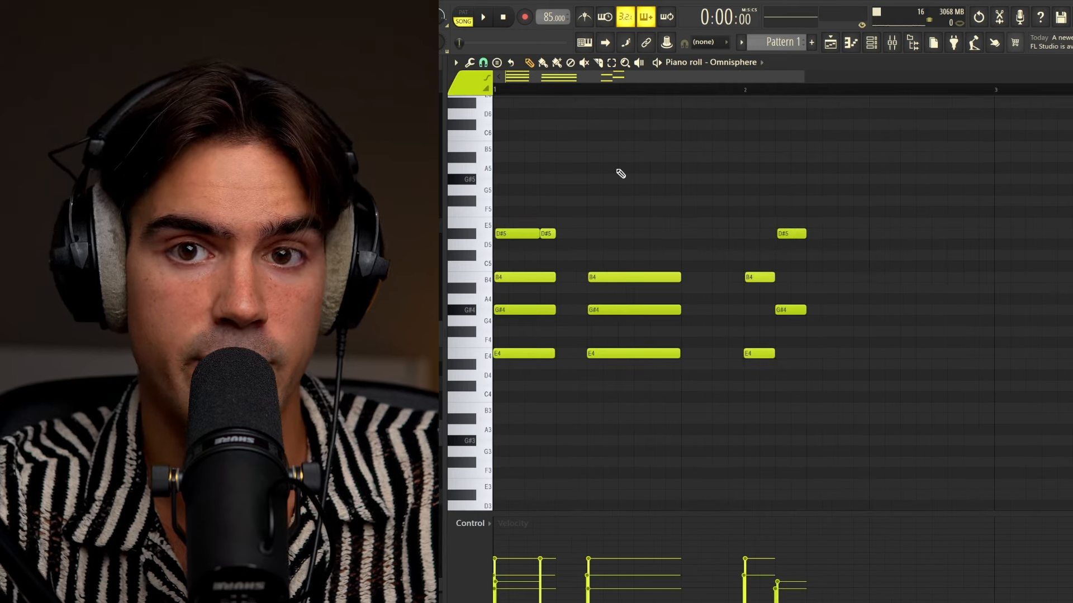
{"action": "left_click_drag", "start_coordinate": [563, 185], "coordinate": [859, 352]}
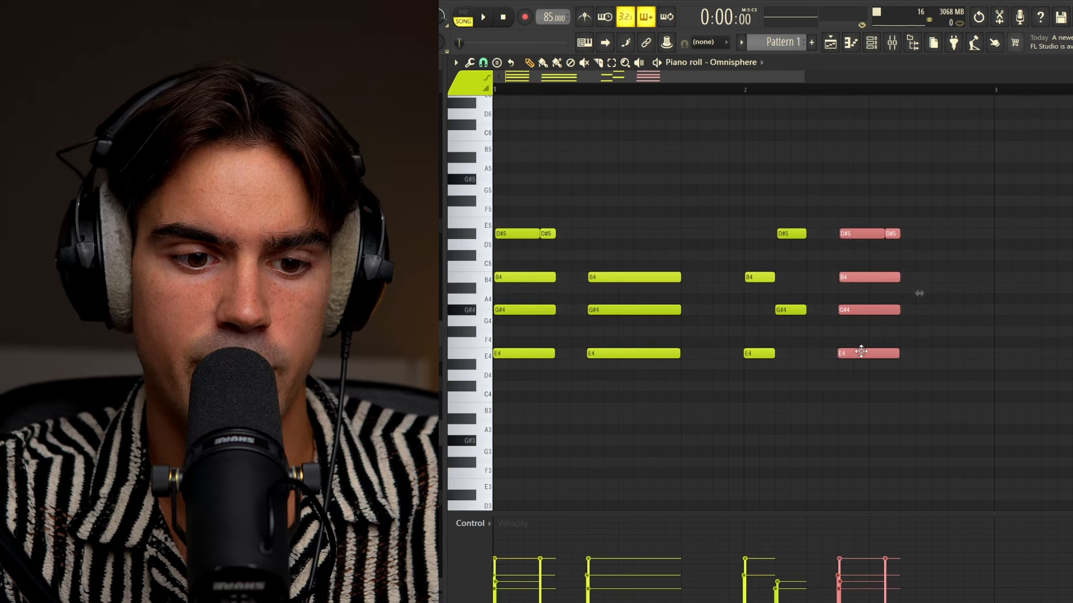
{"action": "left_click", "coordinate": [909, 261], "text": "ctrl"}
{"action": "scroll", "coordinate": [872, 245], "scroll_direction": "up", "scroll_amount": 3}
{"action": "left_click", "coordinate": [873, 234], "text": "ctrl"}
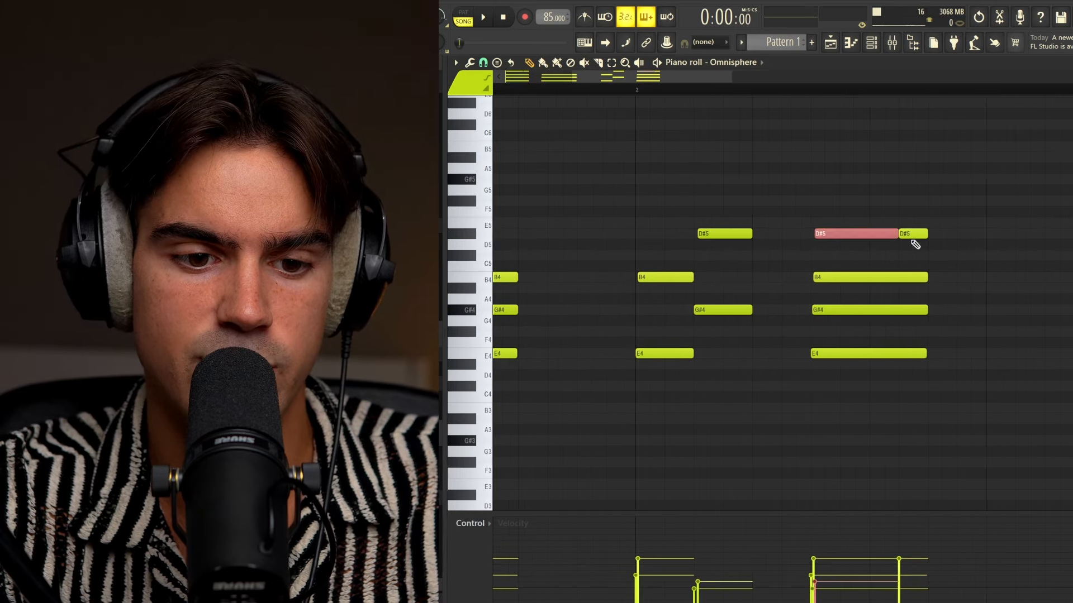
{"action": "scroll", "coordinate": [873, 275], "scroll_direction": "down", "scroll_amount": 4}
{"action": "left_click_drag", "start_coordinate": [900, 197], "coordinate": [861, 406]}
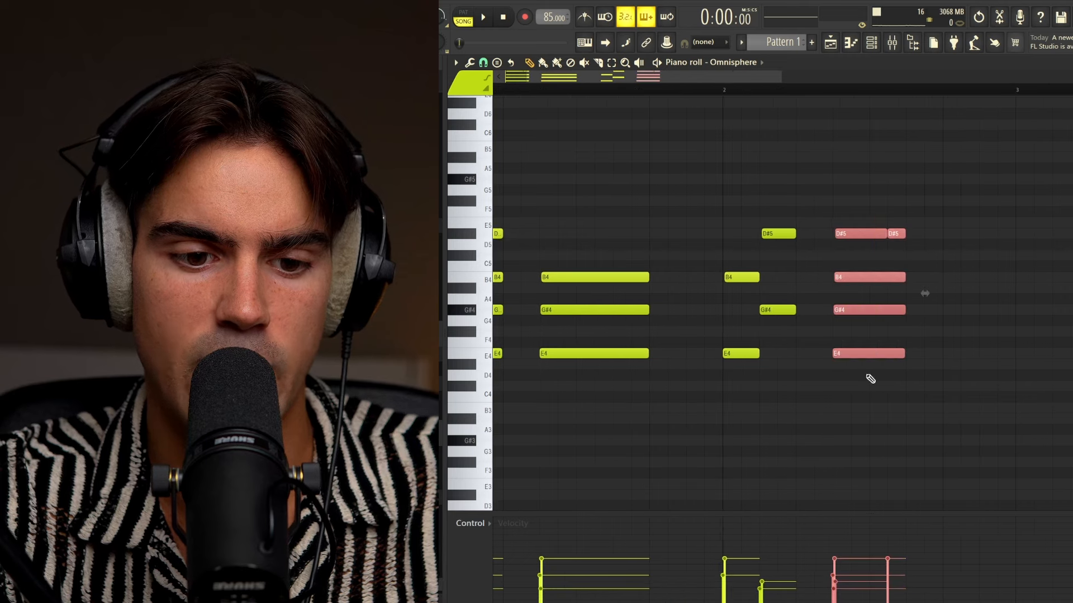
{"action": "left_click", "coordinate": [872, 379], "text": "ctrl"}
{"action": "scroll", "coordinate": [879, 357], "scroll_direction": "down", "scroll_amount": 1}
{"action": "left_click_drag", "start_coordinate": [929, 187], "coordinate": [974, 371]}
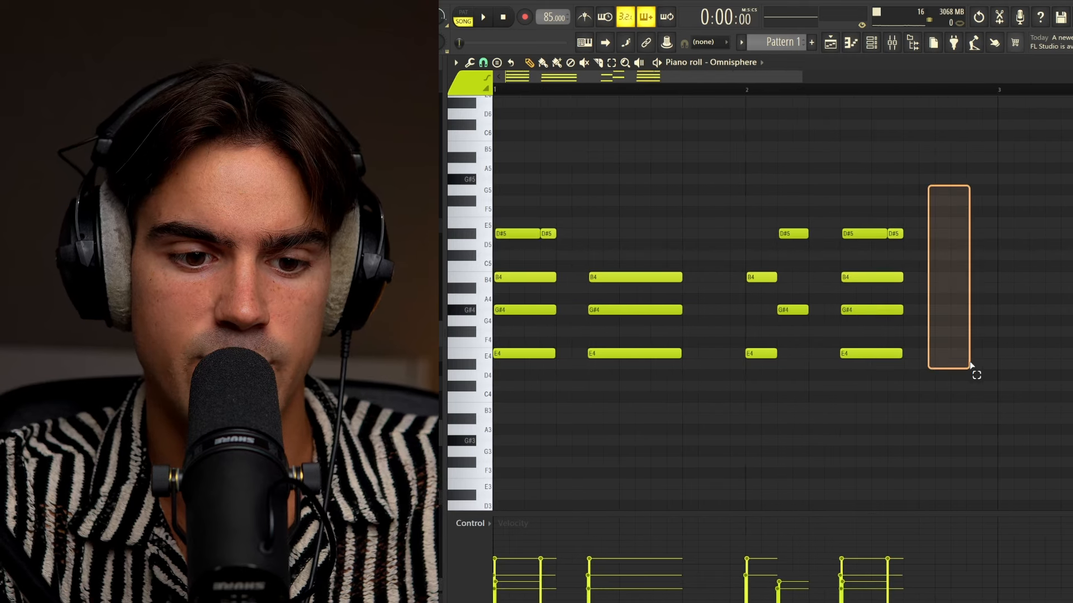
Move the copied chord's D#5 slice point to the middle of the chord
{"action": "scroll", "coordinate": [896, 271], "scroll_direction": "up", "scroll_amount": 2}
{"action": "scroll", "coordinate": [896, 270], "scroll_direction": "up", "scroll_amount": 1}
{"action": "left_click_drag", "start_coordinate": [881, 232], "coordinate": [923, 235]}
{"action": "double_click", "coordinate": [905, 233]}
{"action": "left_click", "coordinate": [839, 254]}
{"action": "scroll", "coordinate": [891, 233], "scroll_direction": "down", "scroll_amount": 2}
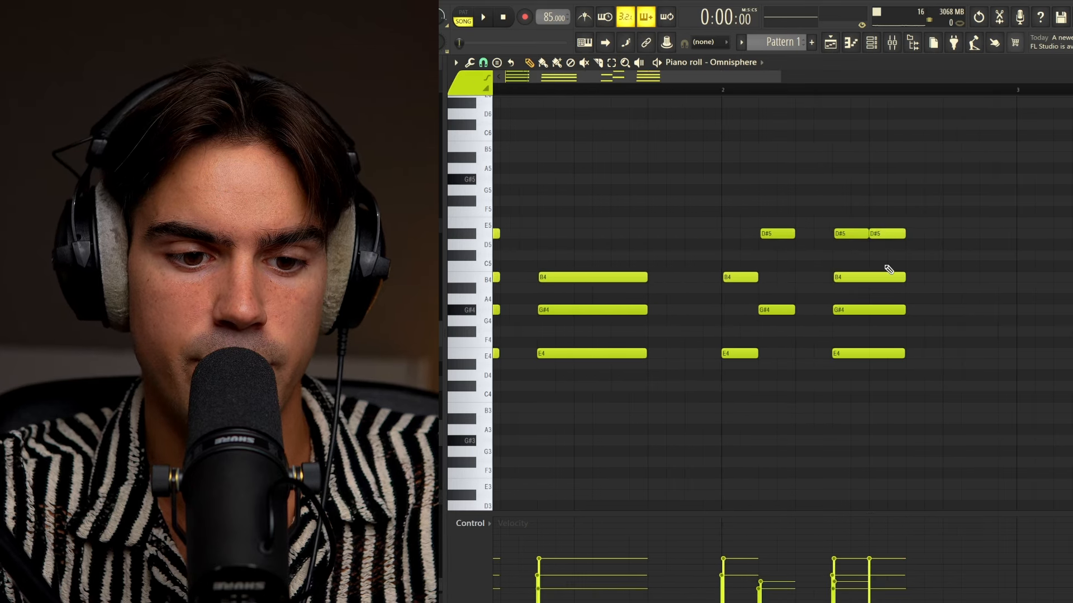
Extend bar 2's last chord to the end of beat 3, place its D#5 split half a beat before the end, and play back
{"action": "scroll", "coordinate": [888, 268], "scroll_direction": "right", "scroll_amount": 2}
{"action": "left_click_drag", "start_coordinate": [803, 207], "coordinate": [858, 358]}
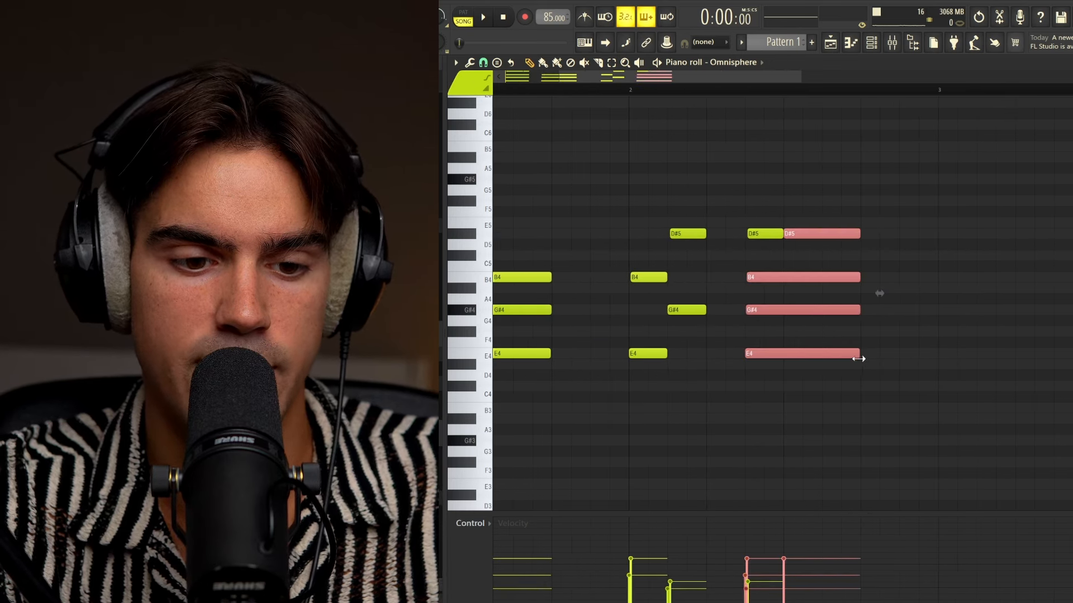
{"action": "scroll", "coordinate": [884, 312], "scroll_direction": "down", "scroll_amount": 1}
{"action": "scroll", "coordinate": [880, 310], "scroll_direction": "up", "scroll_amount": 3}
{"action": "left_click_drag", "start_coordinate": [855, 189], "coordinate": [853, 409], "text": "ctrl"}
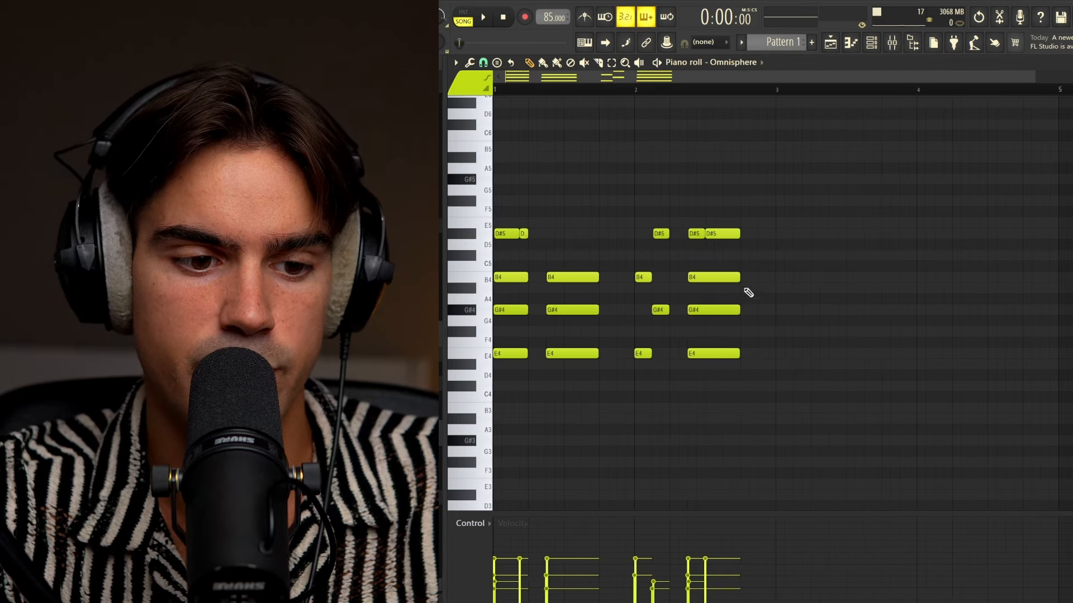
{"action": "scroll", "coordinate": [732, 241], "scroll_direction": "up", "scroll_amount": 3}
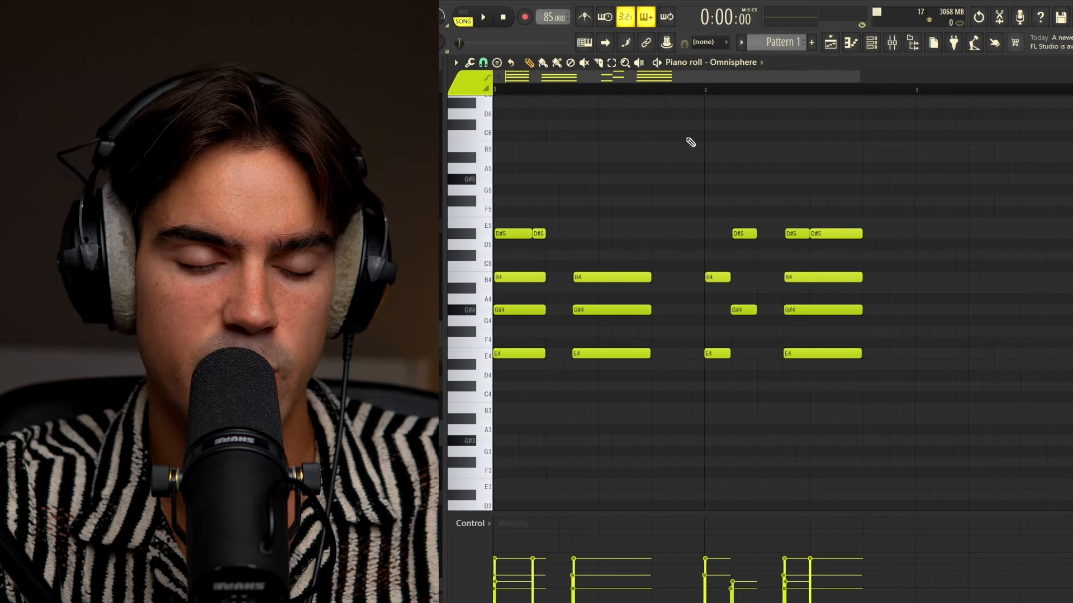
{"action": "scroll", "coordinate": [724, 211], "scroll_direction": "down", "scroll_amount": 2}
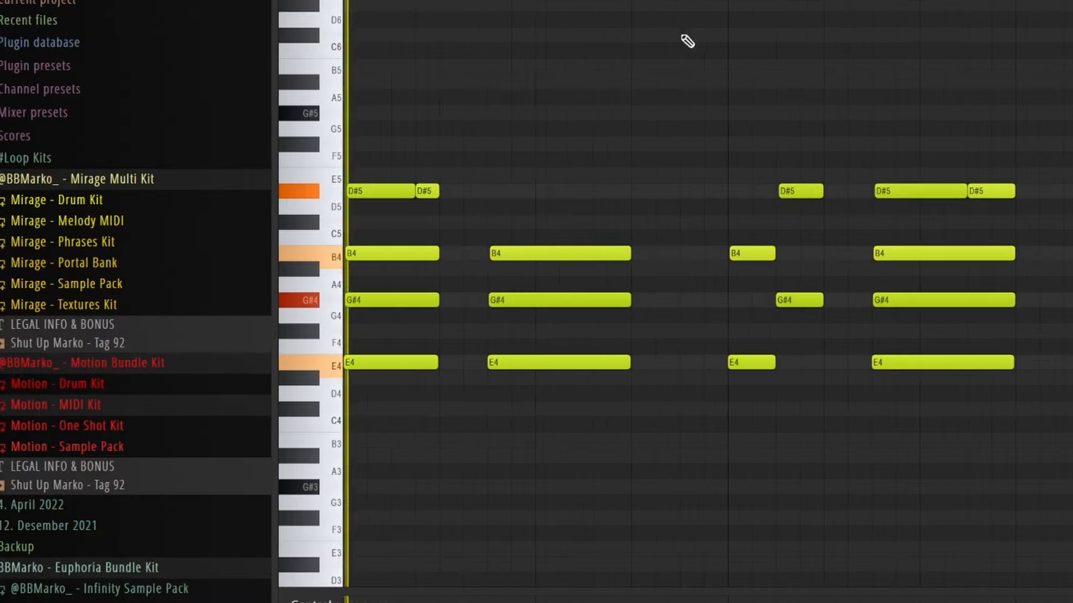
{"action": "scroll", "coordinate": [804, 198], "scroll_direction": "down", "scroll_amount": 3}
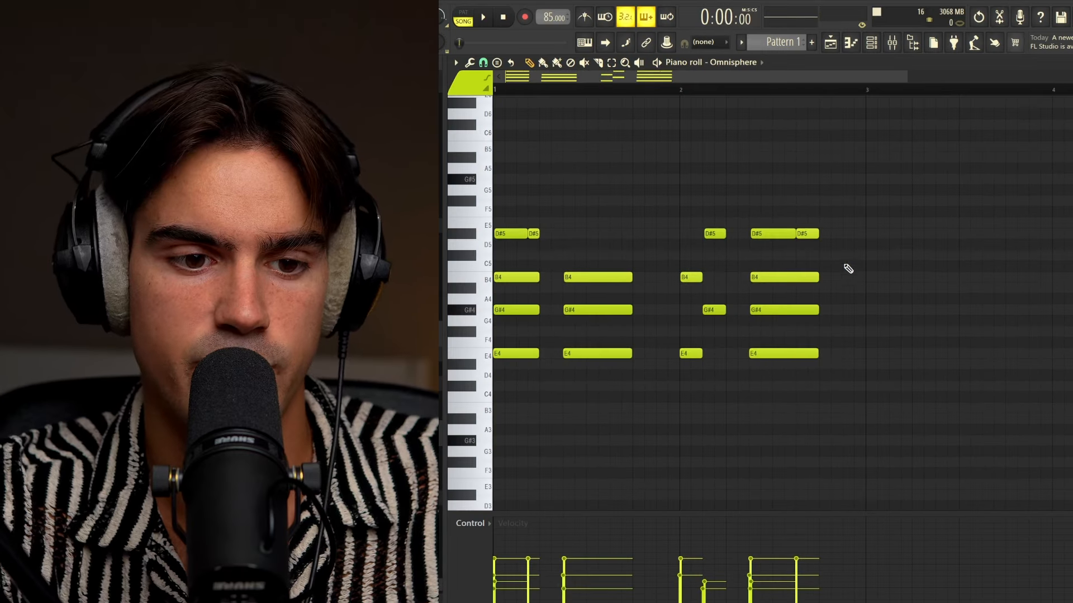
{"action": "scroll", "coordinate": [844, 260], "scroll_direction": "down", "scroll_amount": 3}
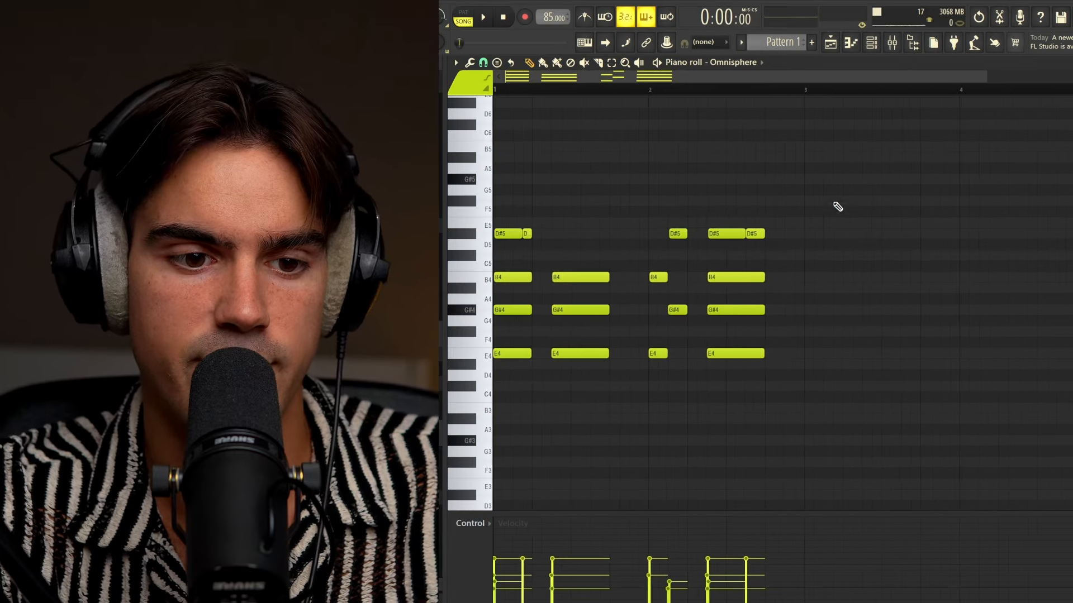
Duplicate bars 1 and 2 into bars 3 and 4 and transpose the copied notes down five semitones
{"action": "left_click_drag", "start_coordinate": [497, 90], "coordinate": [783, 91]}
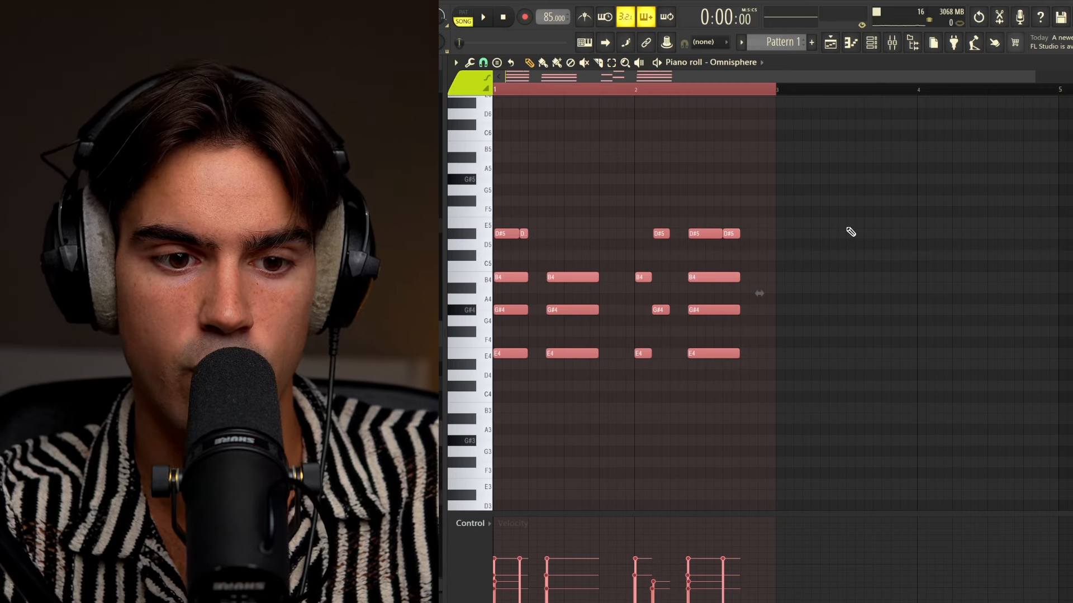
{"action": "key", "text": "ctrl+b"}
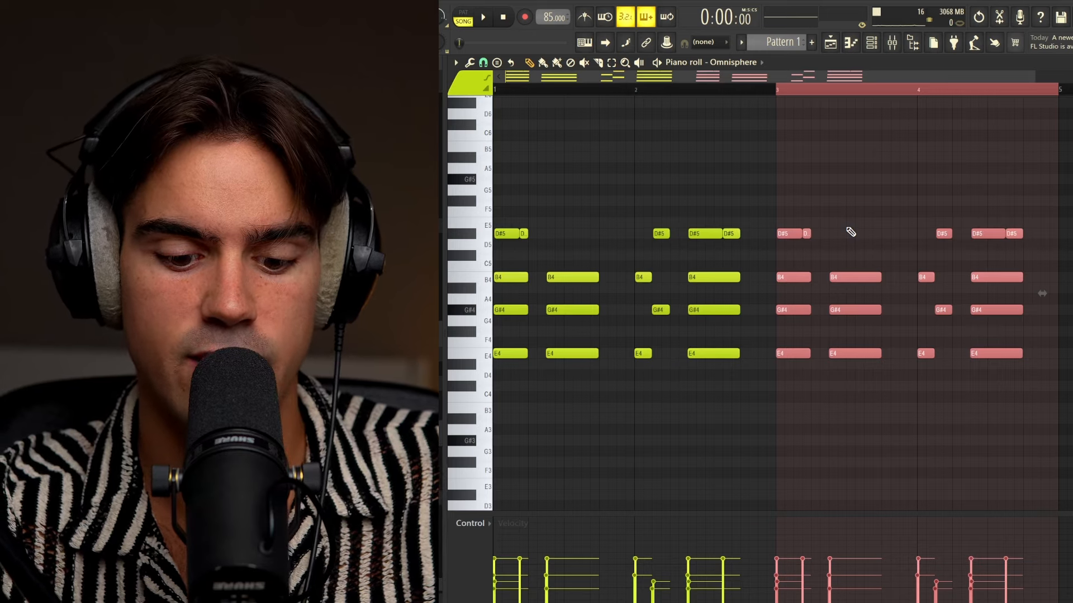
{"action": "key", "text": "Down"}
{"action": "key", "text": "Down"}
{"action": "key", "text": "Down"}
{"action": "key", "text": "Down"}
{"action": "key", "text": "Down"}
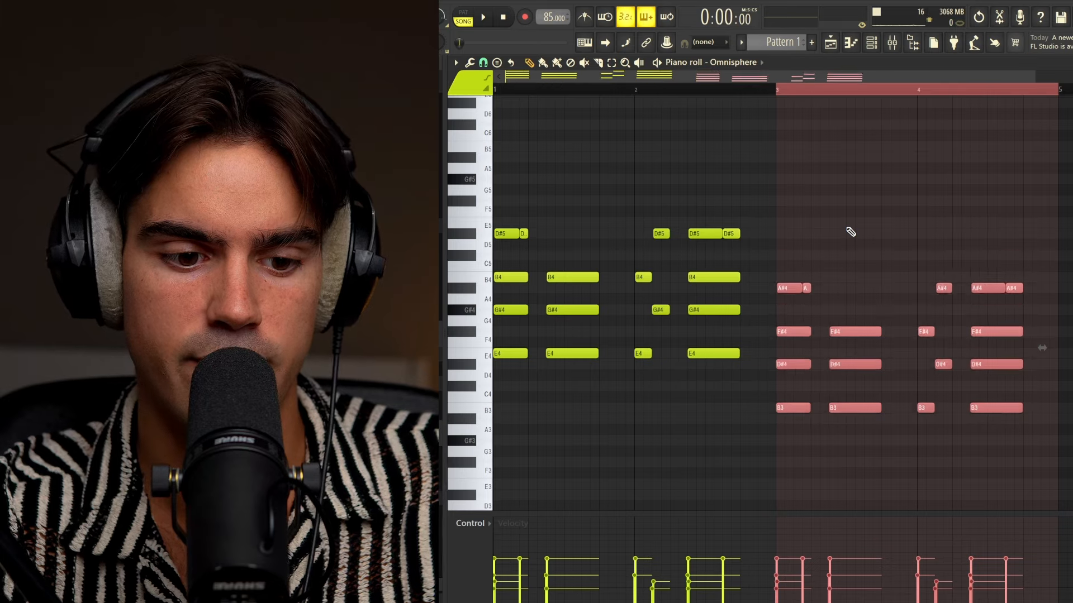
{"action": "key", "text": "ctrl+d"}
Delete the short second A#4 in bar 4's last chord and extend the first A#4 to the chord's end
{"action": "scroll", "coordinate": [816, 358], "scroll_direction": "up", "scroll_amount": 2}
{"action": "left_click_drag", "start_coordinate": [796, 403], "coordinate": [815, 411]}
{"action": "scroll", "coordinate": [937, 284], "scroll_direction": "down", "scroll_amount": 2}
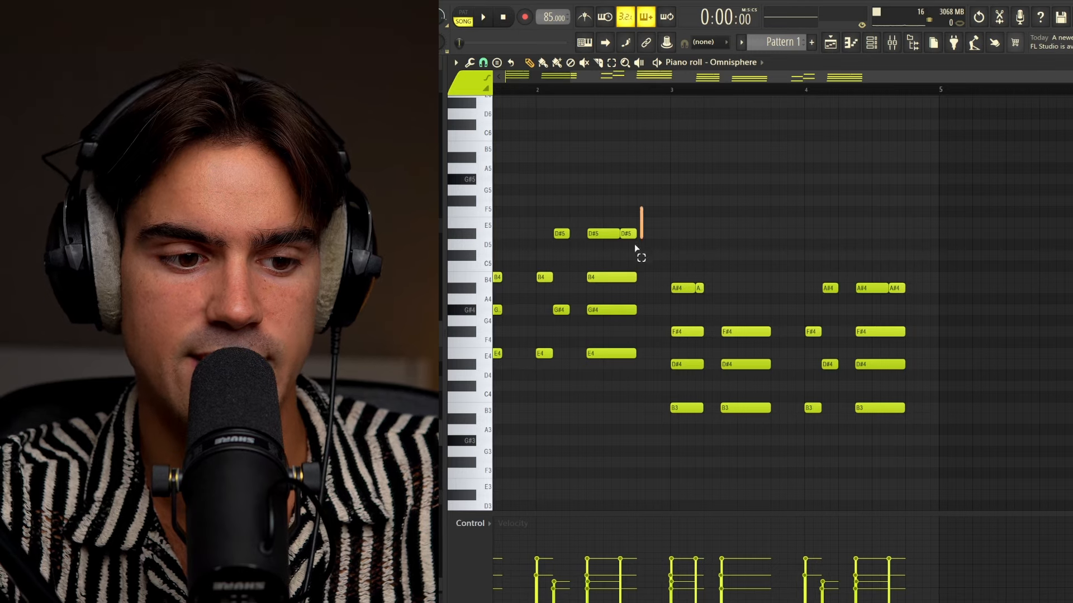
{"action": "left_click_drag", "start_coordinate": [635, 246], "coordinate": [610, 375]}
{"action": "scroll", "coordinate": [917, 280], "scroll_direction": "up", "scroll_amount": 3}
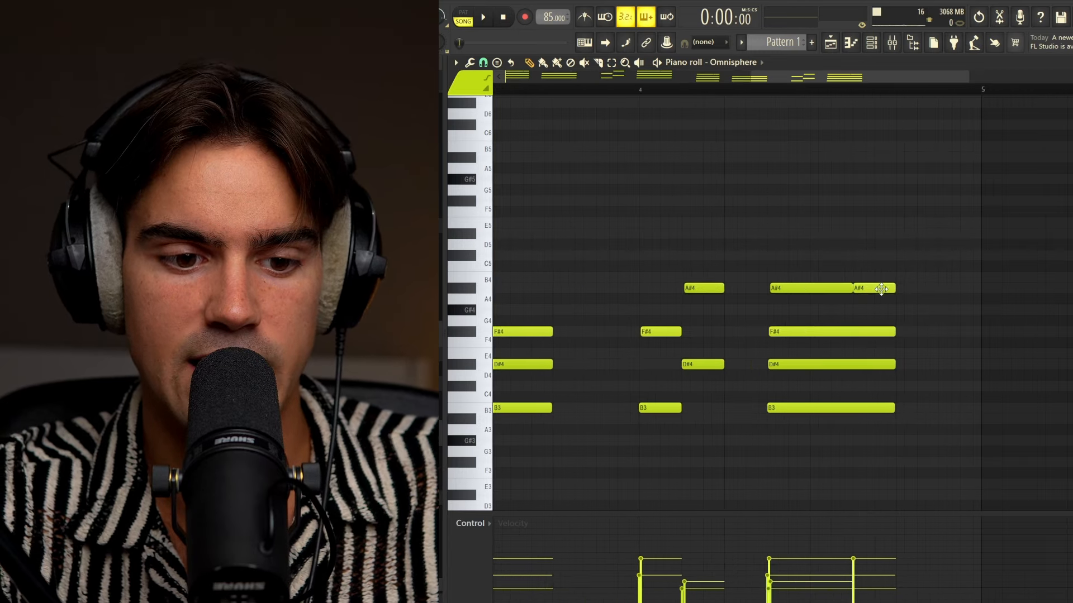
{"action": "right_click", "coordinate": [881, 289]}
{"action": "left_click", "coordinate": [850, 286]}
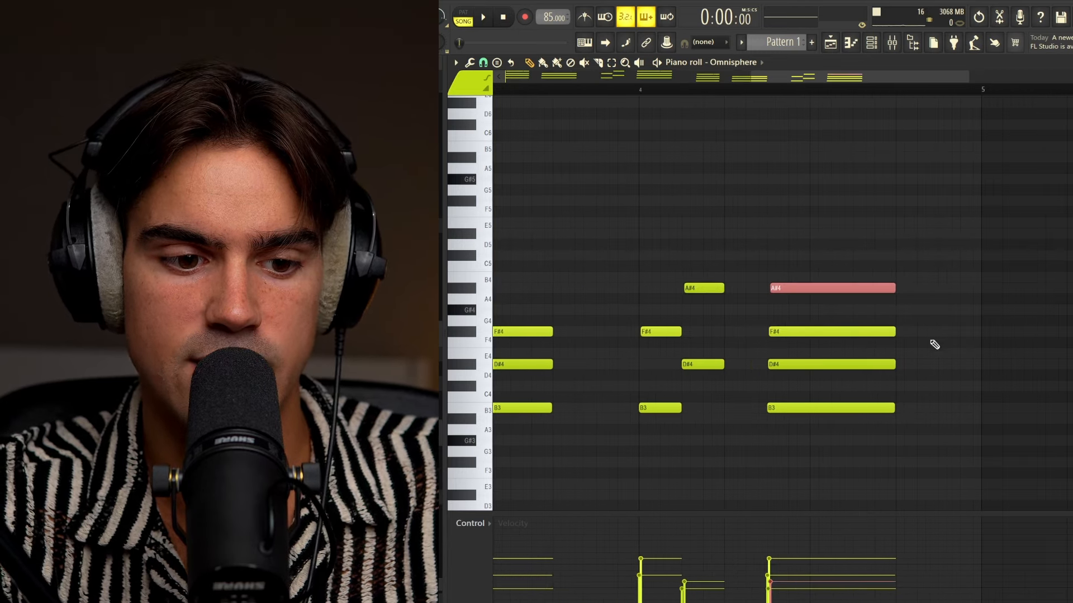
{"action": "left_click", "coordinate": [909, 335], "text": "ctrl"}
{"action": "scroll", "coordinate": [932, 319], "scroll_direction": "down", "scroll_amount": 4}
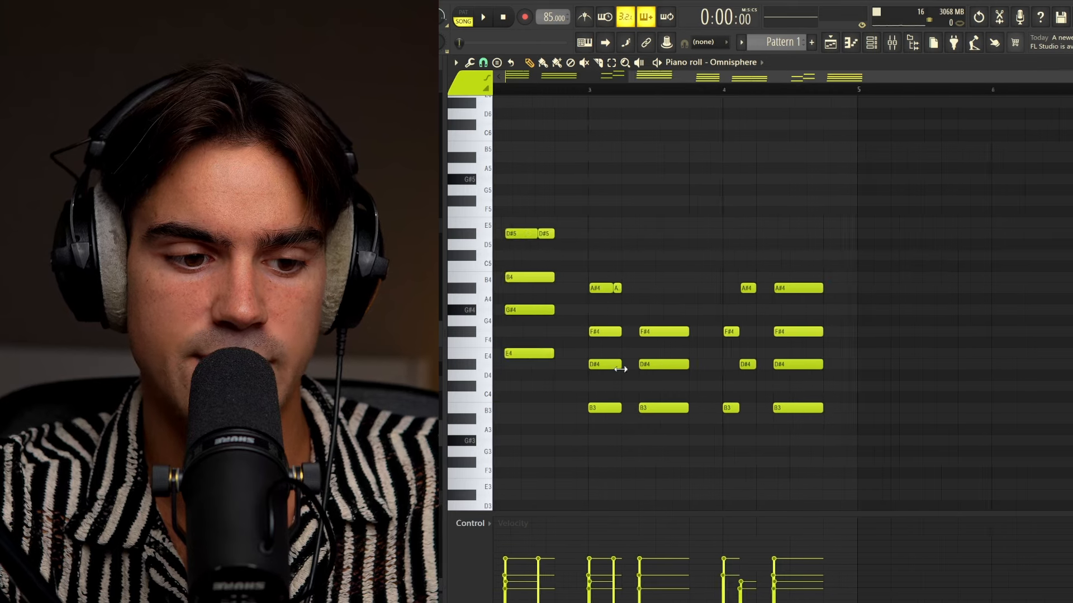
Add a G#4 followed by a B4, each about half a beat long, across beat 4 of bar 4
{"action": "scroll", "coordinate": [882, 340], "scroll_direction": "up", "scroll_amount": 5}
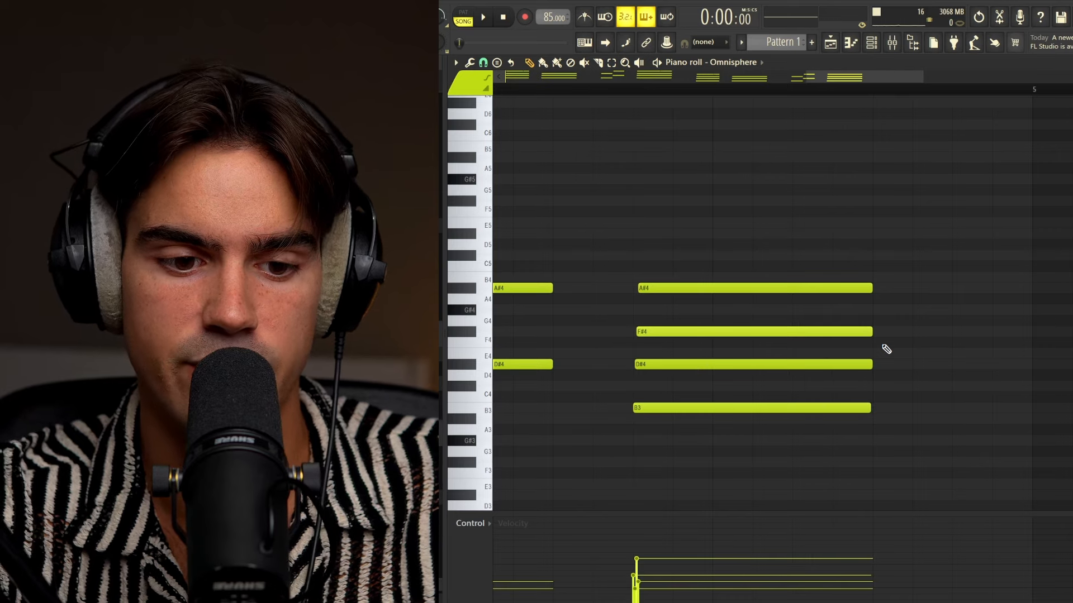
{"action": "left_click", "coordinate": [876, 311]}
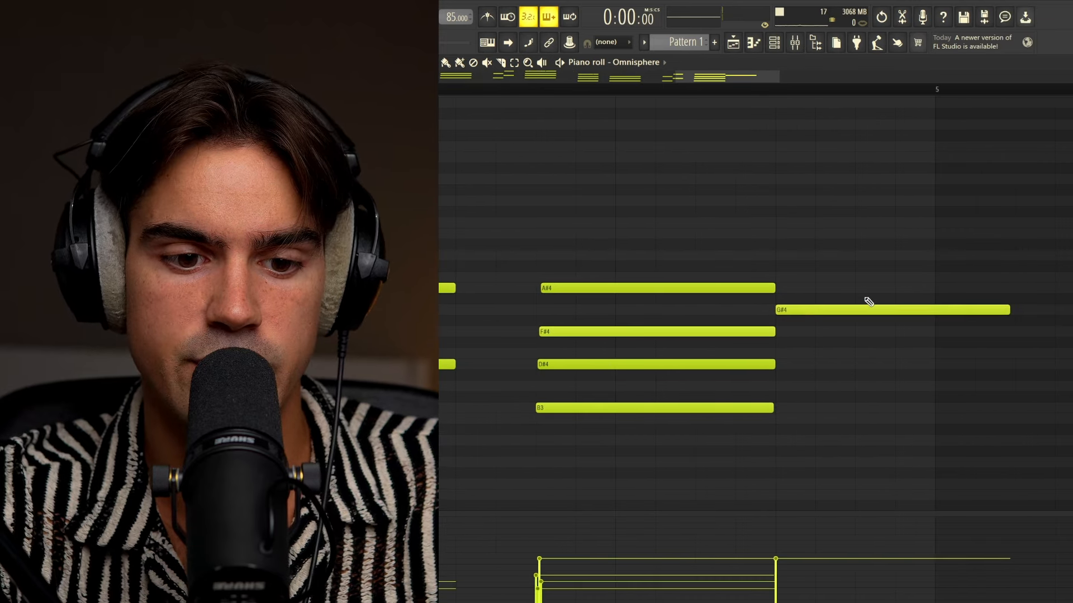
{"action": "left_click", "coordinate": [863, 277]}
{"action": "left_click_drag", "start_coordinate": [925, 262], "coordinate": [966, 300]}
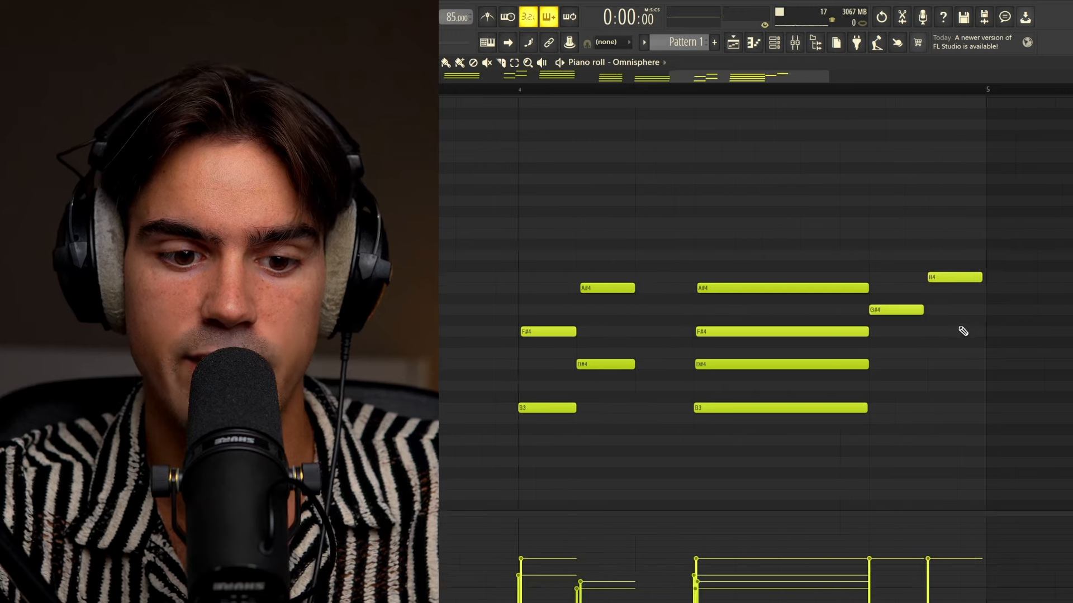
{"action": "scroll", "coordinate": [938, 316], "scroll_direction": "up", "scroll_amount": 3}
{"action": "left_click_drag", "start_coordinate": [964, 240], "coordinate": [910, 337]}
{"action": "scroll", "coordinate": [909, 337], "scroll_direction": "down", "scroll_amount": 6}
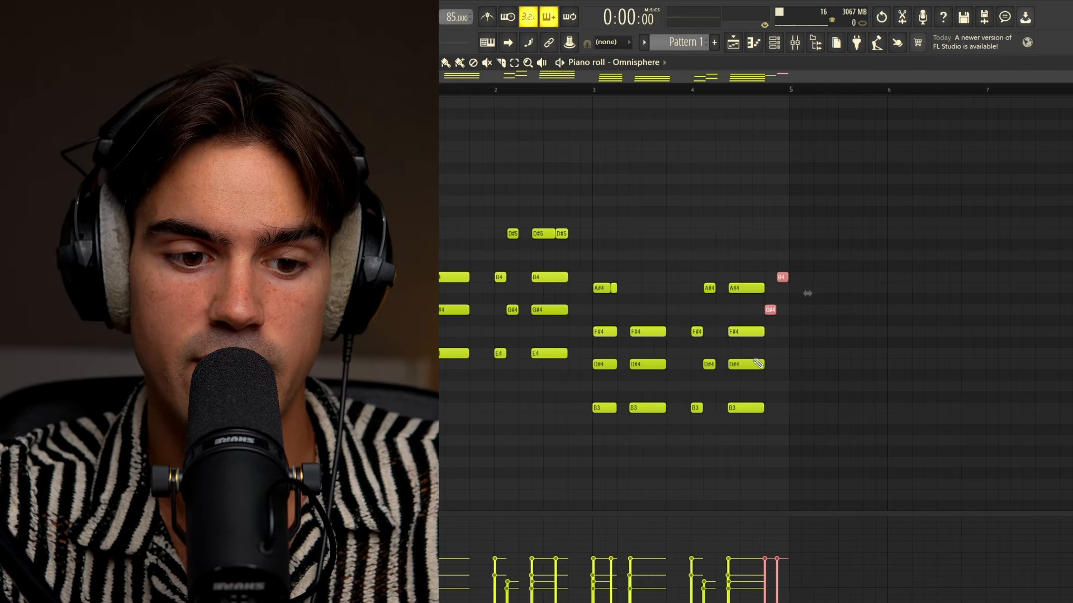
Review the melody notes after the final chord in bar 4 and the layered chords at the start of bar 1
{"action": "left_click_drag", "start_coordinate": [554, 228], "coordinate": [492, 371]}
{"action": "left_click_drag", "start_coordinate": [719, 263], "coordinate": [808, 421]}
{"action": "scroll", "coordinate": [874, 335], "scroll_direction": "up", "scroll_amount": 5}
{"action": "left_click_drag", "start_coordinate": [895, 261], "coordinate": [822, 357]}
{"action": "left_click", "coordinate": [871, 268], "text": "ctrl"}
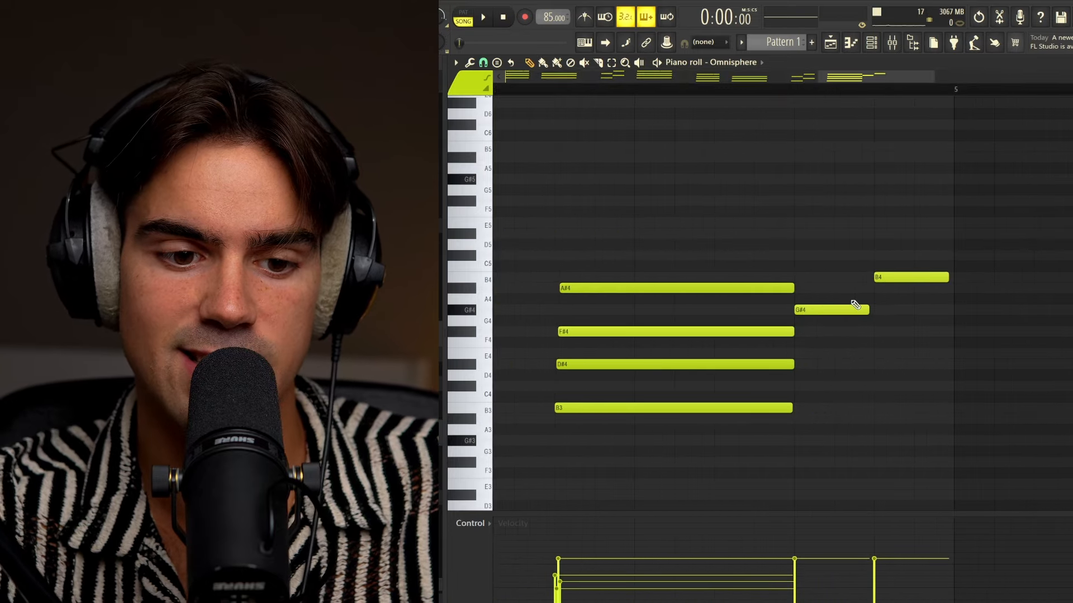
{"action": "scroll", "coordinate": [833, 327], "scroll_direction": "down", "scroll_amount": 2}
{"action": "scroll", "coordinate": [934, 239], "scroll_direction": "down", "scroll_amount": 6}
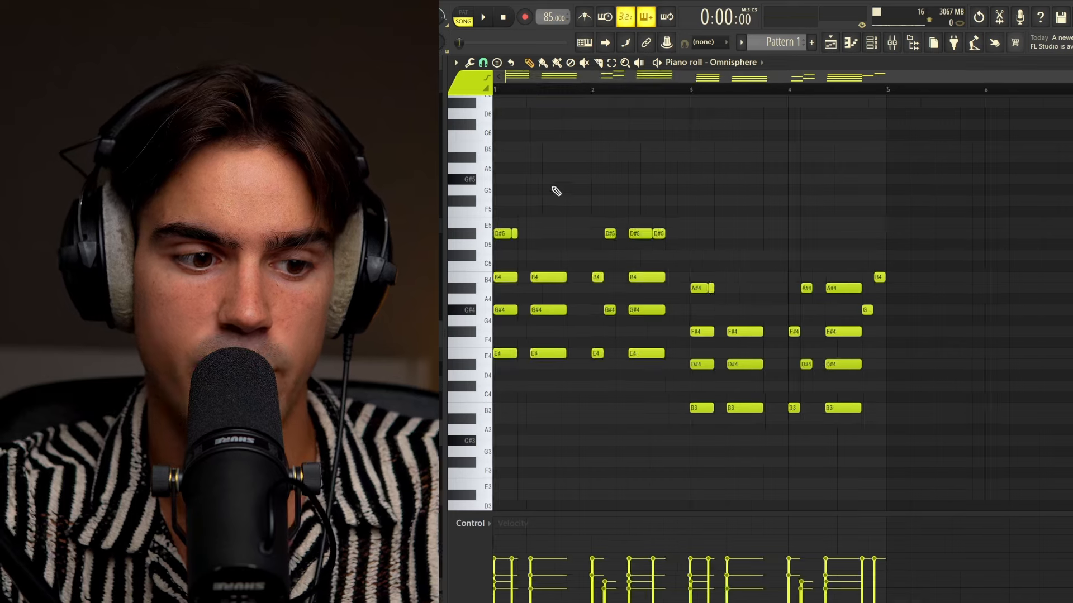
{"action": "left_click_drag", "start_coordinate": [516, 186], "coordinate": [441, 434]}
{"action": "left_click", "coordinate": [503, 329], "text": "ctrl"}
{"action": "scroll", "coordinate": [503, 309], "scroll_direction": "up", "scroll_amount": 2}
{"action": "scroll", "coordinate": [503, 308], "scroll_direction": "up", "scroll_amount": 3}
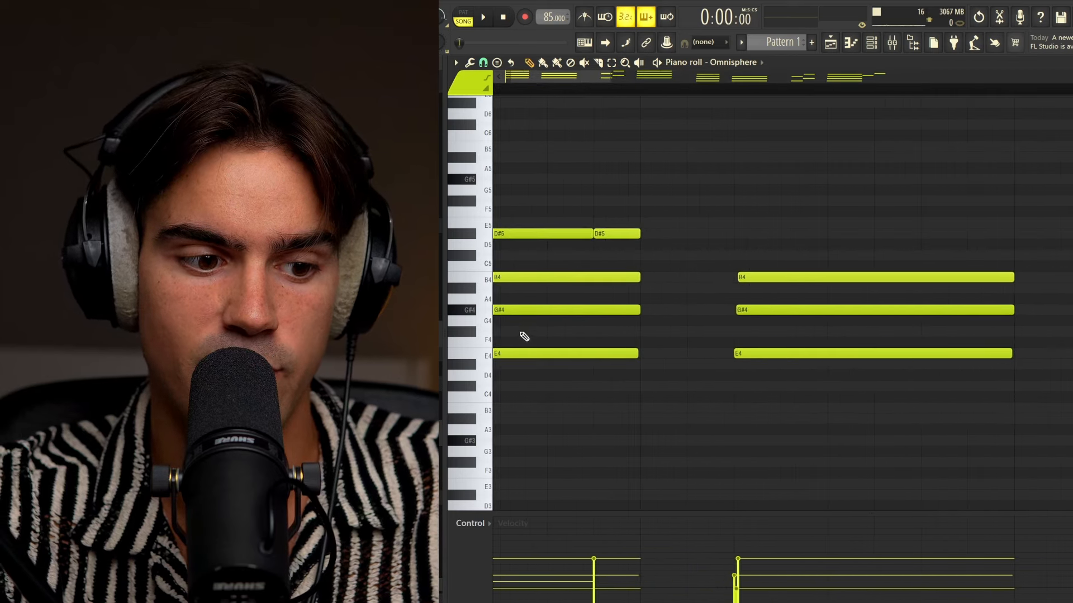
{"action": "left_click", "coordinate": [543, 311], "text": "ctrl"}
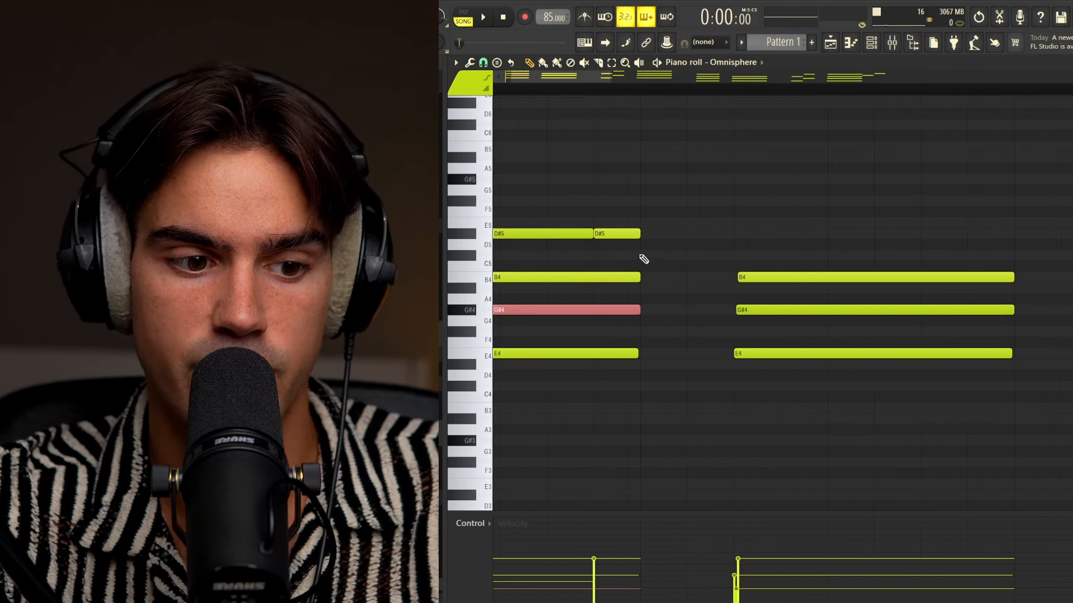
{"action": "key", "text": "ctrl+d"}
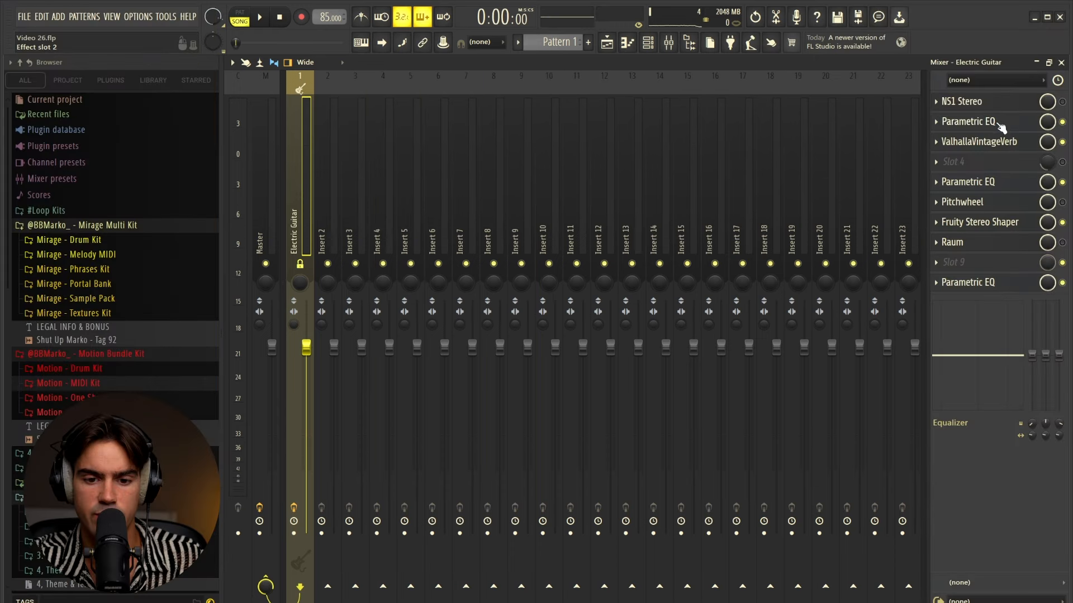
Review the Electric Guitar track's first Parametric EQ, ValhallaVintageVerb, second Parametric EQ and Fruity Stereo Shaper settings
{"action": "left_click", "coordinate": [1000, 123]}
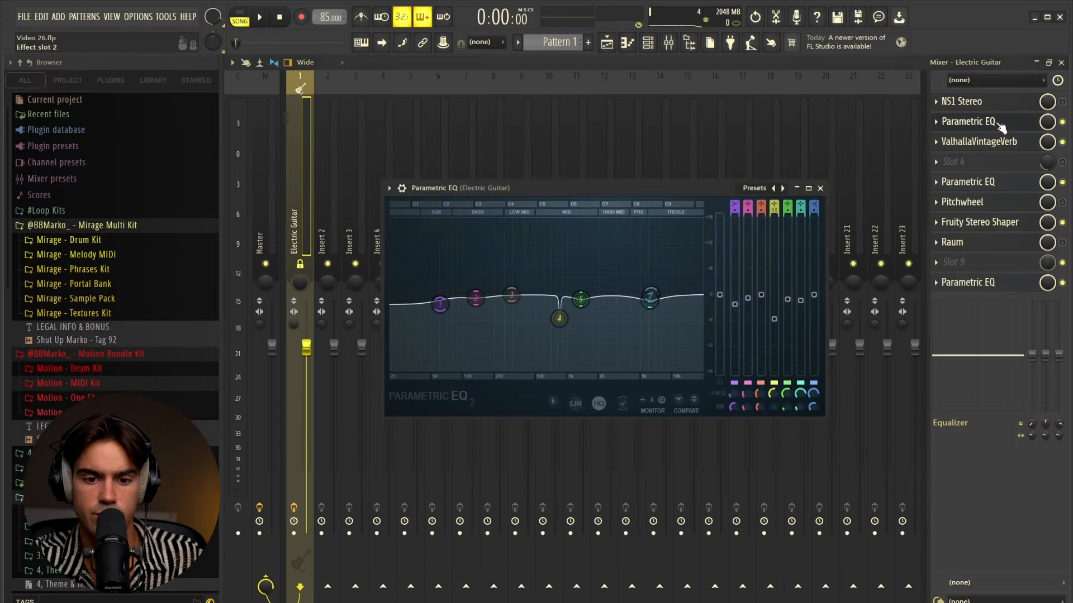
{"action": "left_click", "coordinate": [1000, 123]}
{"action": "left_click", "coordinate": [998, 144]}
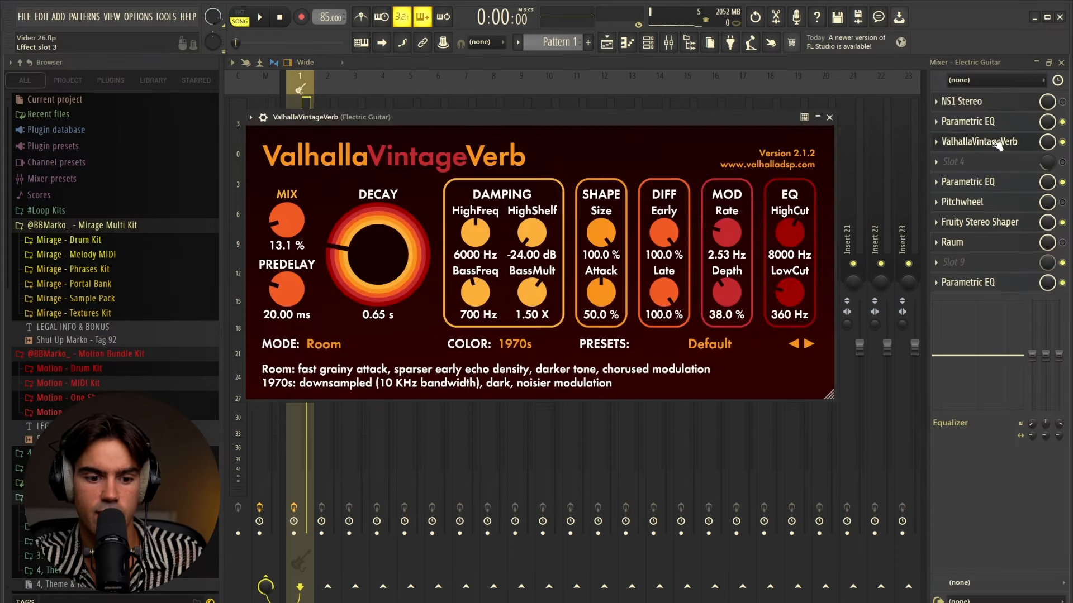
{"action": "left_click", "coordinate": [989, 183]}
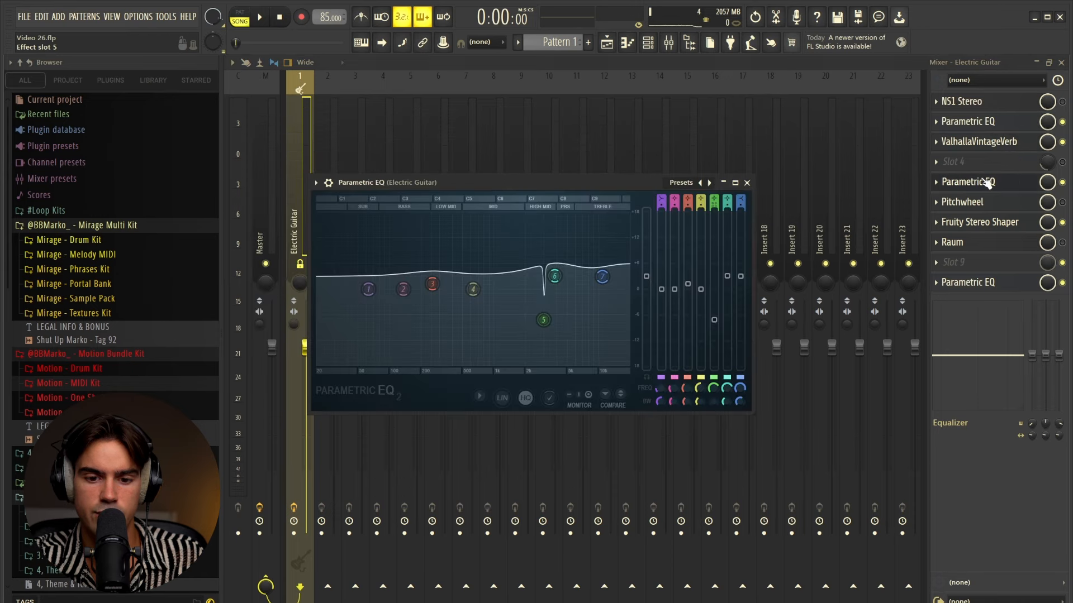
{"action": "left_click", "coordinate": [987, 183]}
{"action": "left_click", "coordinate": [982, 225]}
Enable Raum on the Electric Guitar track and set its Mix to about 7.5 % while the pattern plays
{"action": "left_click", "coordinate": [976, 242]}
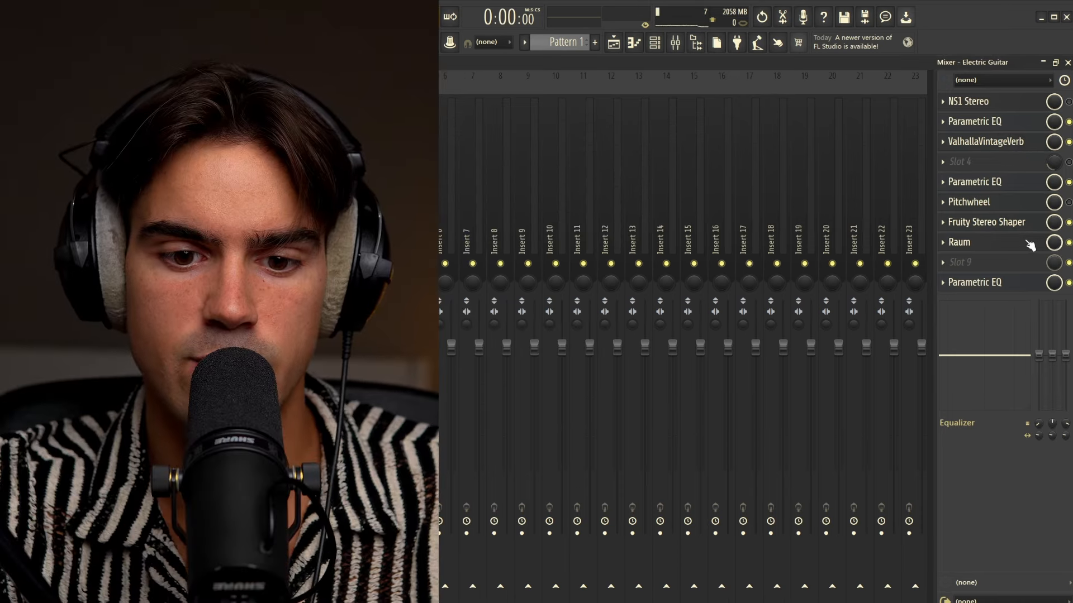
{"action": "left_click", "coordinate": [1029, 244]}
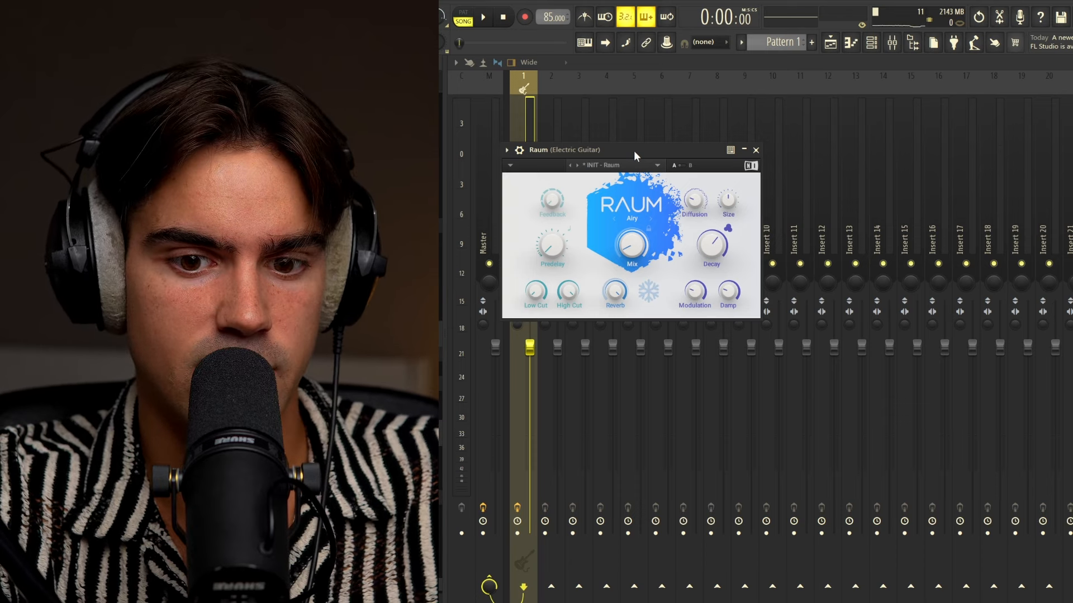
{"action": "key", "text": "space"}
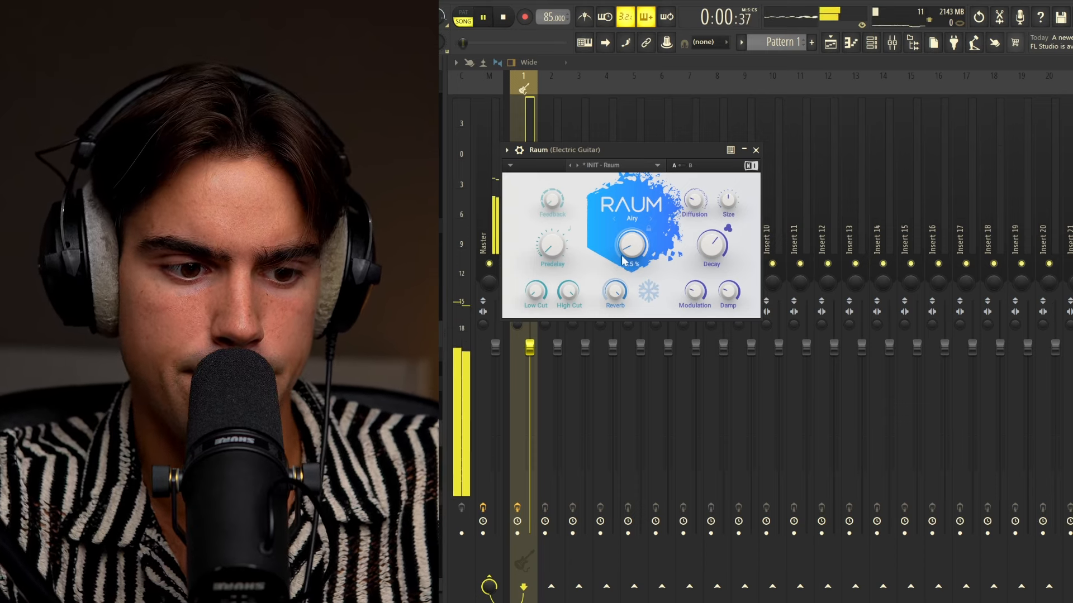
{"action": "left_click_drag", "start_coordinate": [637, 254], "coordinate": [632, 246]}
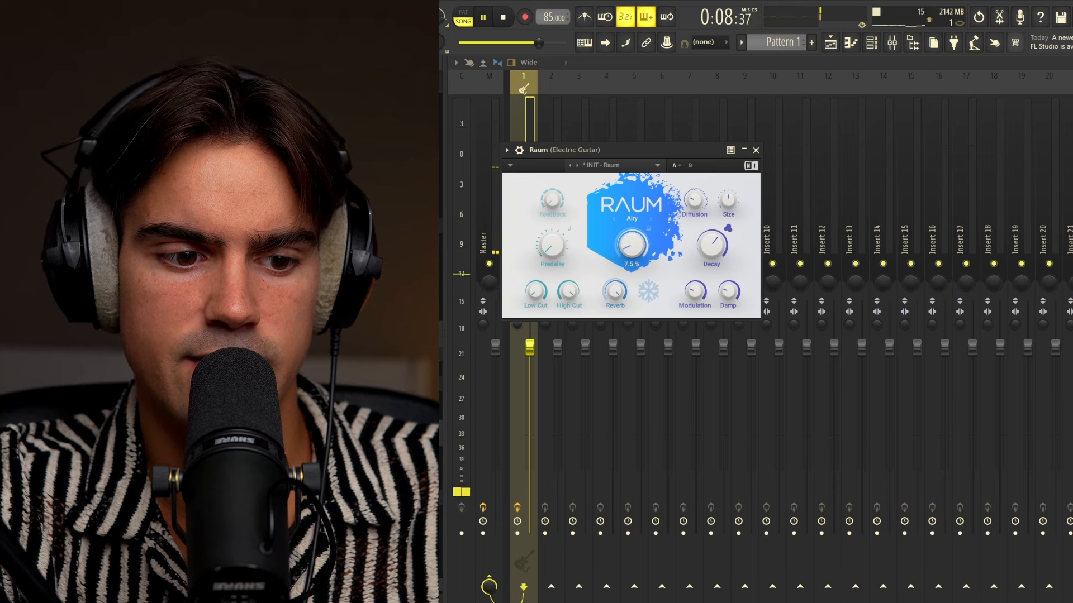
{"action": "left_click_drag", "start_coordinate": [632, 244], "coordinate": [632, 242]}
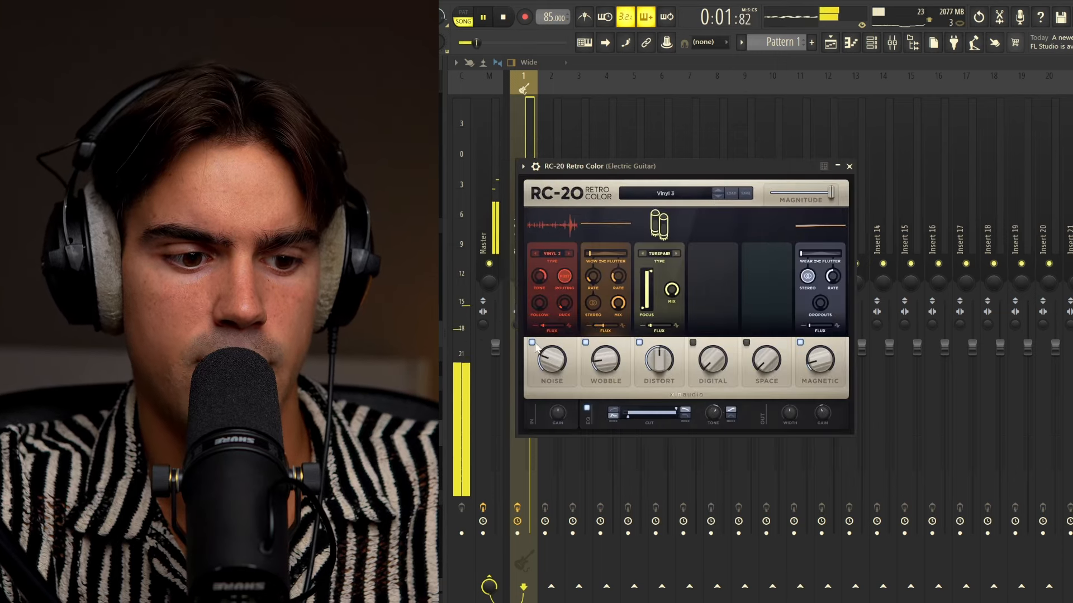
In RC-20 Retro Color with the Vinyl 3 preset, switch off Noise, lower Distort and adjust the Wobble's wow and flutter balance
{"action": "left_click_drag", "start_coordinate": [535, 347], "coordinate": [561, 378]}
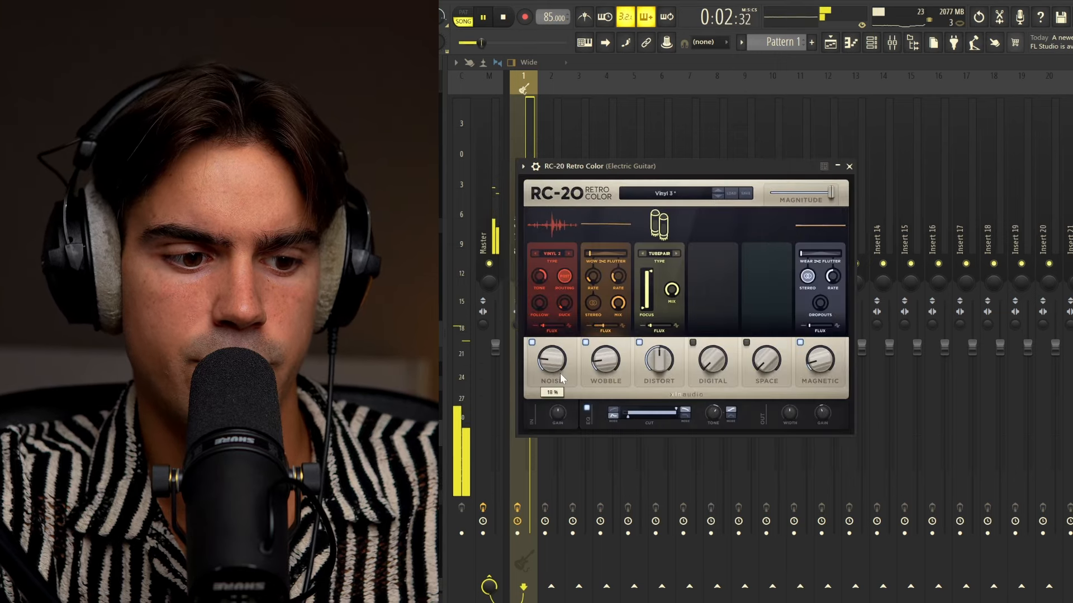
{"action": "left_click", "coordinate": [532, 343]}
{"action": "left_click_drag", "start_coordinate": [659, 362], "coordinate": [656, 410]}
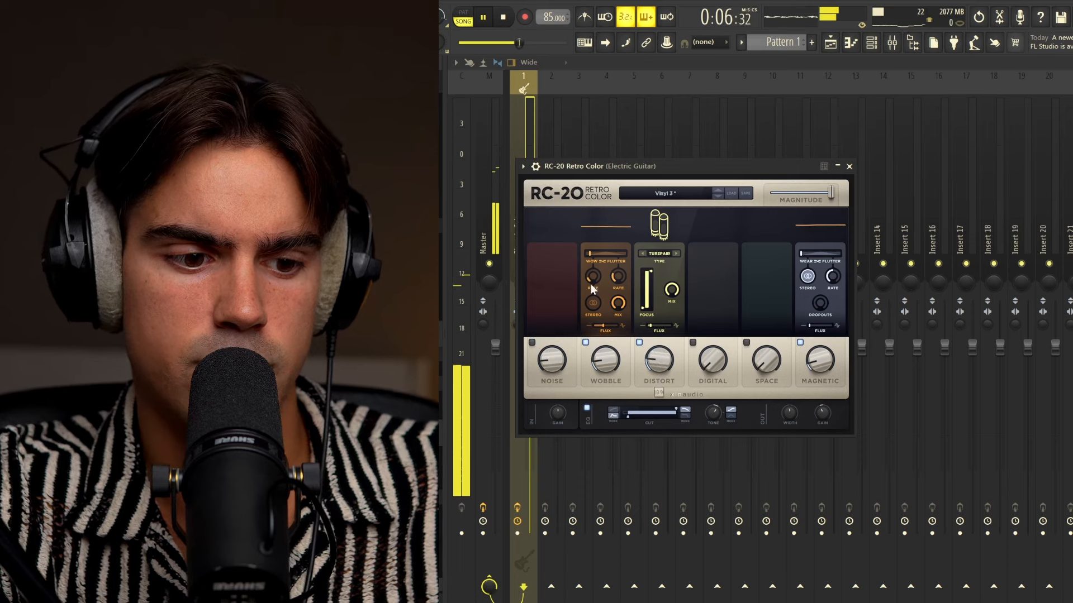
{"action": "left_click_drag", "start_coordinate": [592, 253], "coordinate": [591, 254]}
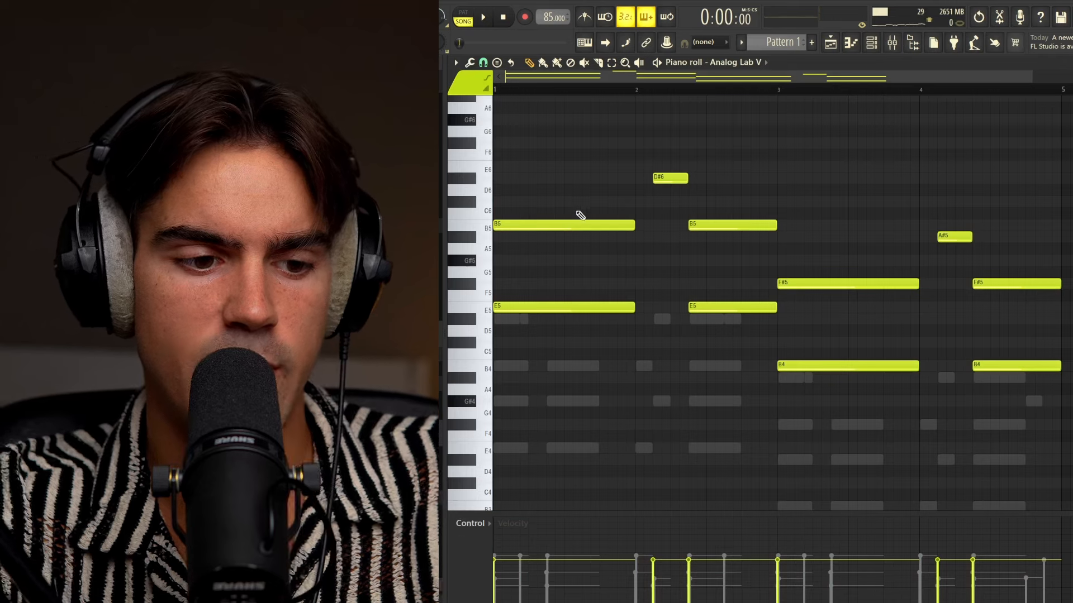
Try all Analog Lab V notes one octave lower, comparing them with the guitar chord ghost notes
{"action": "key", "text": "ctrl+Down"}
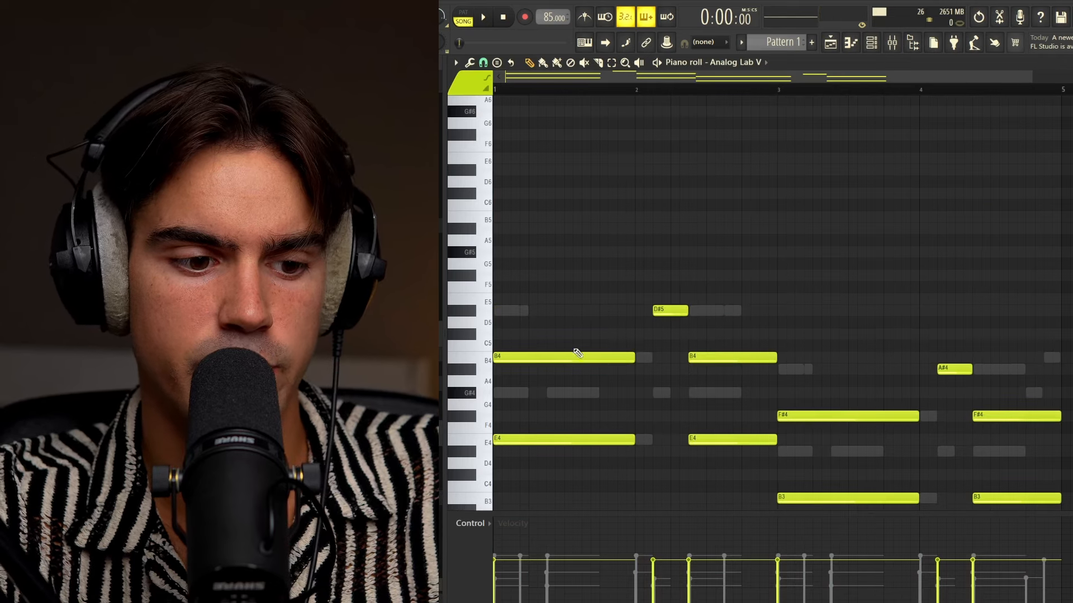
{"action": "left_click_drag", "start_coordinate": [578, 330], "coordinate": [579, 473]}
{"action": "left_click_drag", "start_coordinate": [678, 307], "coordinate": [681, 321]}
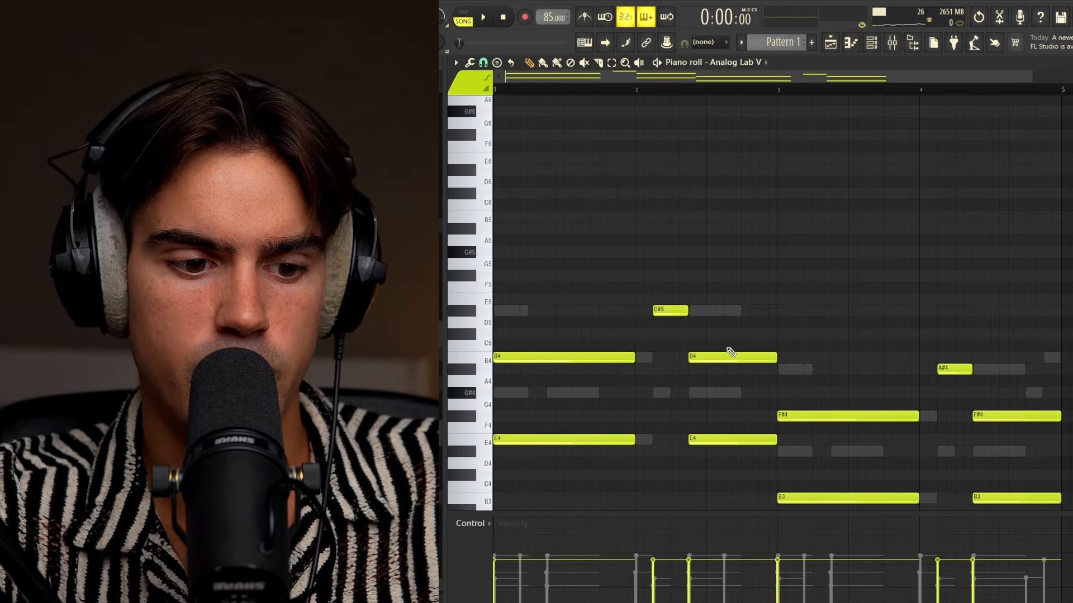
{"action": "scroll", "coordinate": [731, 352], "scroll_direction": "down", "scroll_amount": 1}
{"action": "scroll", "coordinate": [702, 364], "scroll_direction": "down", "scroll_amount": 3}
{"action": "left_click_drag", "start_coordinate": [677, 234], "coordinate": [961, 439]}
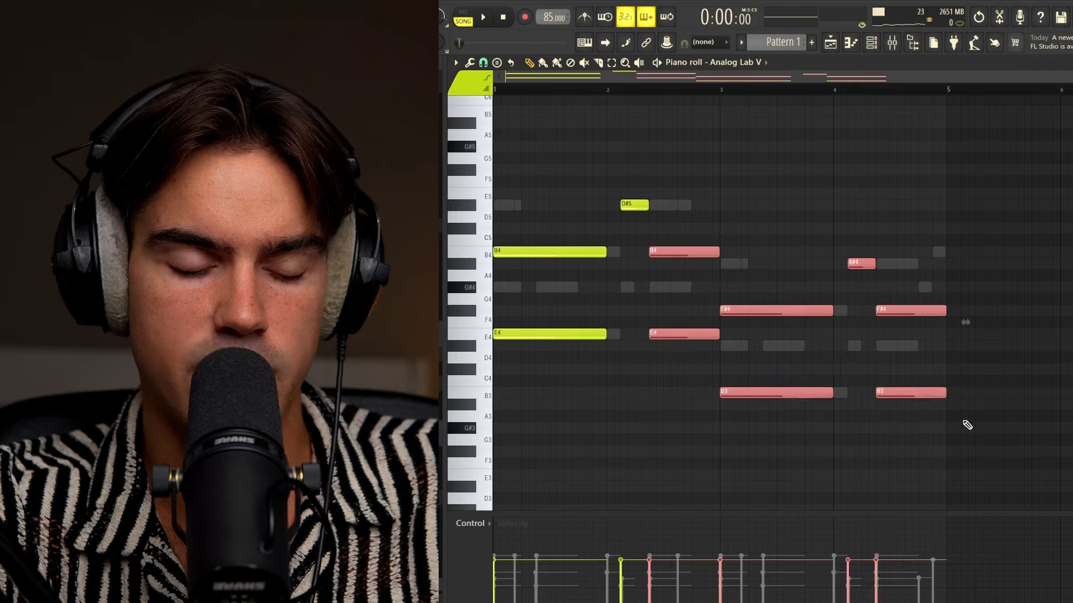
{"action": "left_click", "coordinate": [967, 425], "text": "ctrl"}
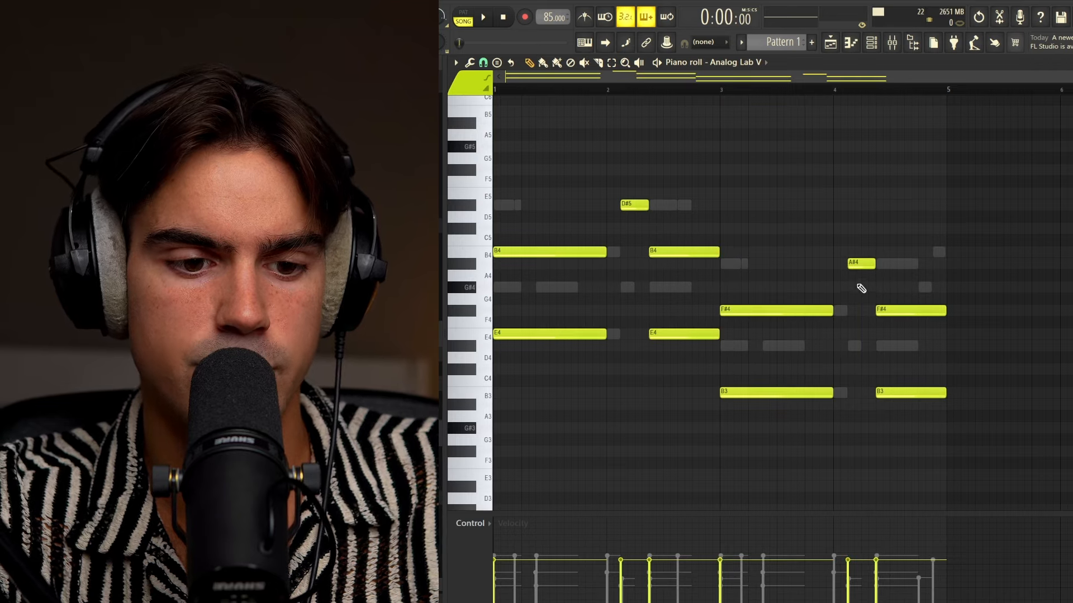
Transpose all Analog Lab V notes up one octave
{"action": "scroll", "coordinate": [861, 289], "scroll_direction": "up", "scroll_amount": 2}
{"action": "key", "text": "ctrl+Up"}
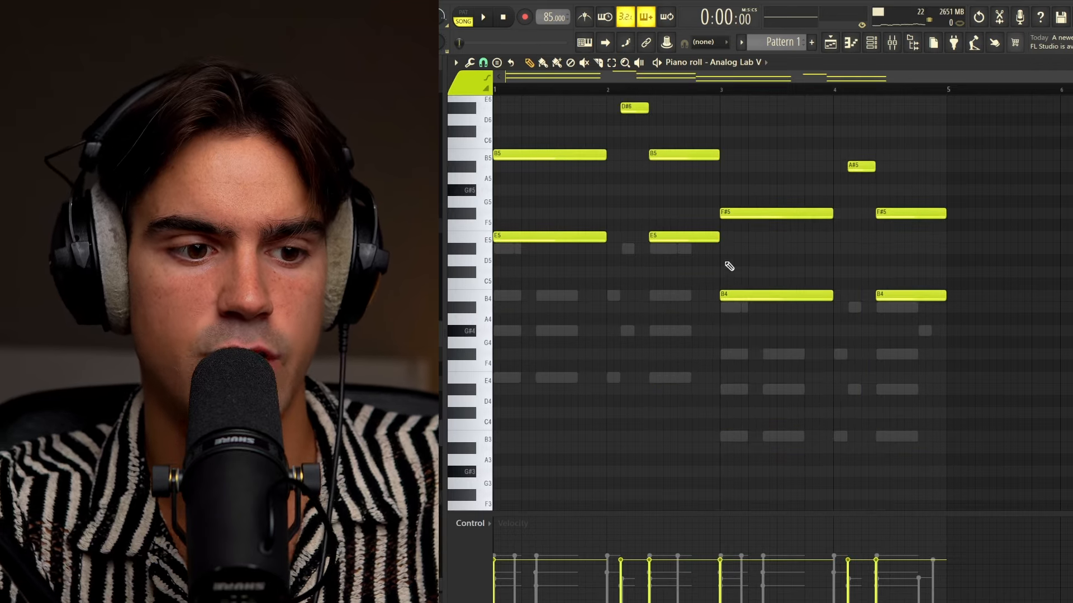
{"action": "scroll", "coordinate": [755, 252], "scroll_direction": "up", "scroll_amount": 2}
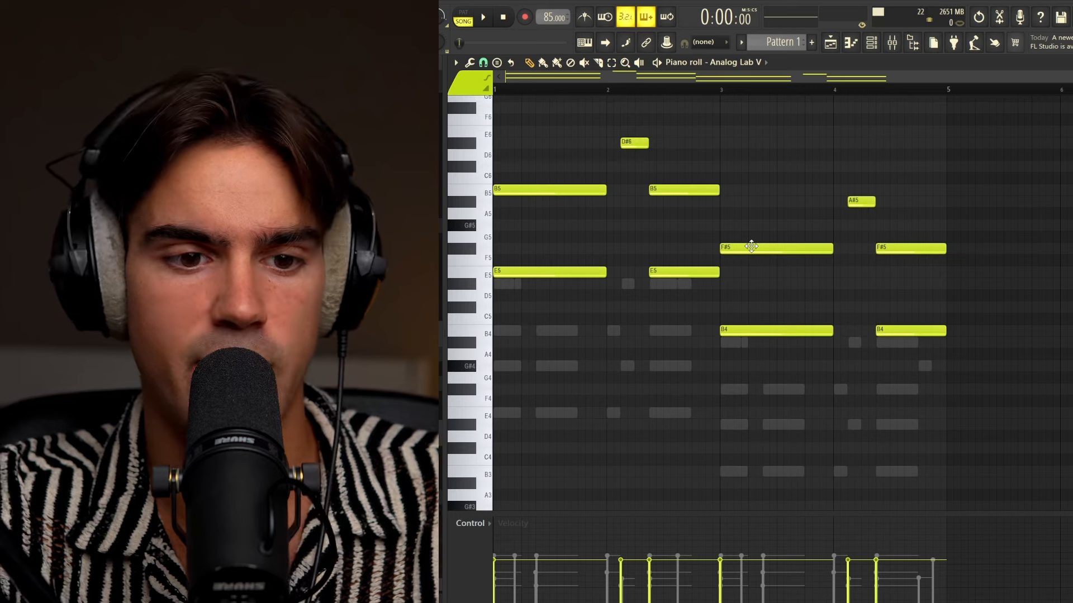
Examine the Angelous Noise Pad preset of the Analog Lab V channel and close the instrument
{"action": "left_click", "coordinate": [870, 43]}
{"action": "left_click", "coordinate": [552, 150]}
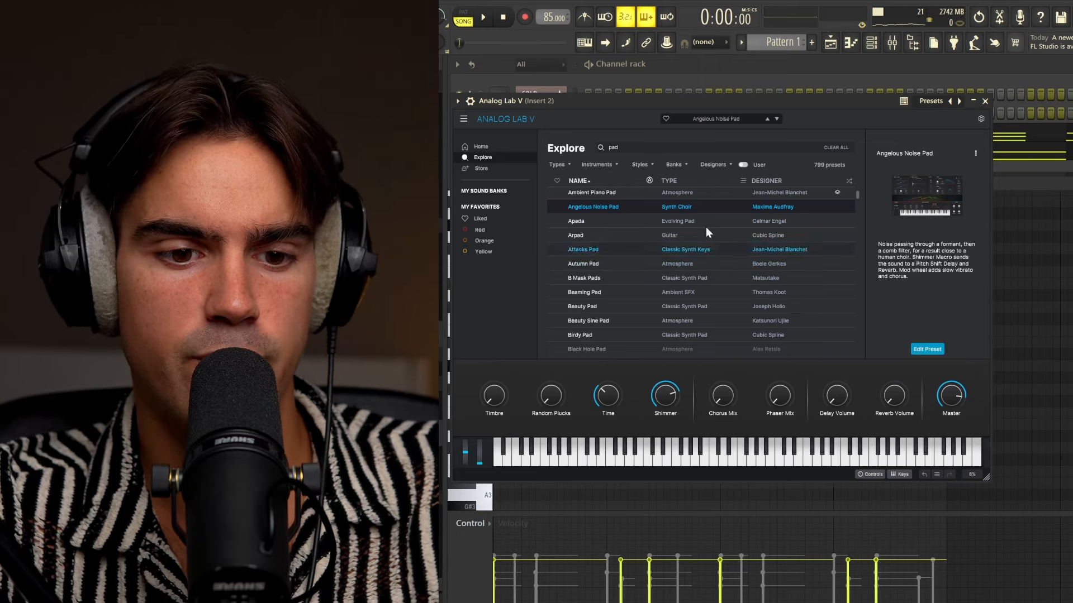
{"action": "left_click", "coordinate": [985, 102]}
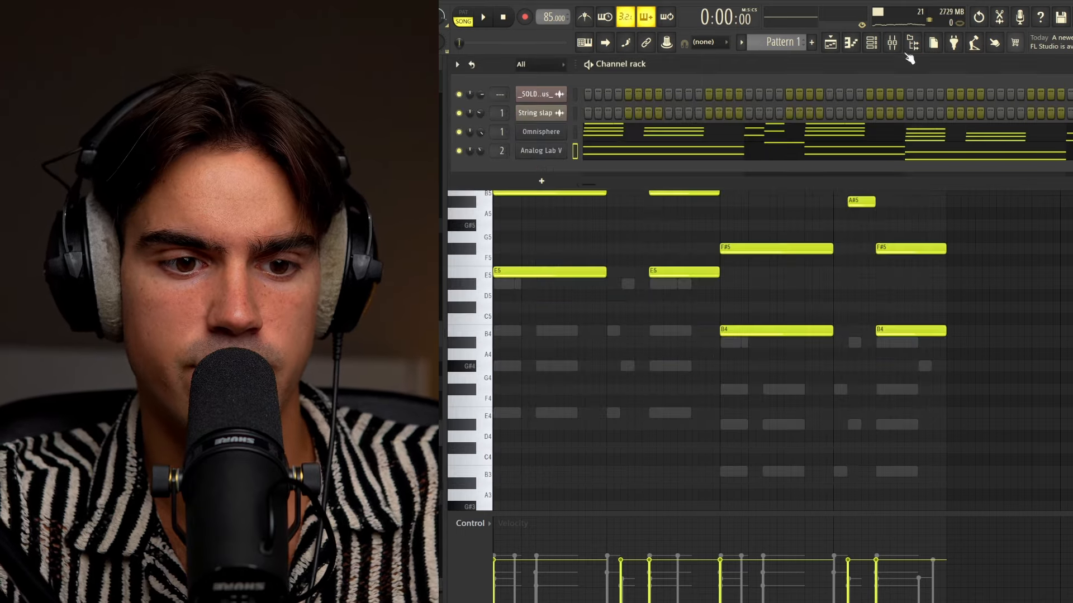
Open RC-20 Retro Color on mixer Insert 2, browse its preset list and close the preset browser
{"action": "left_click", "coordinate": [892, 43]}
{"action": "left_click", "coordinate": [989, 102]}
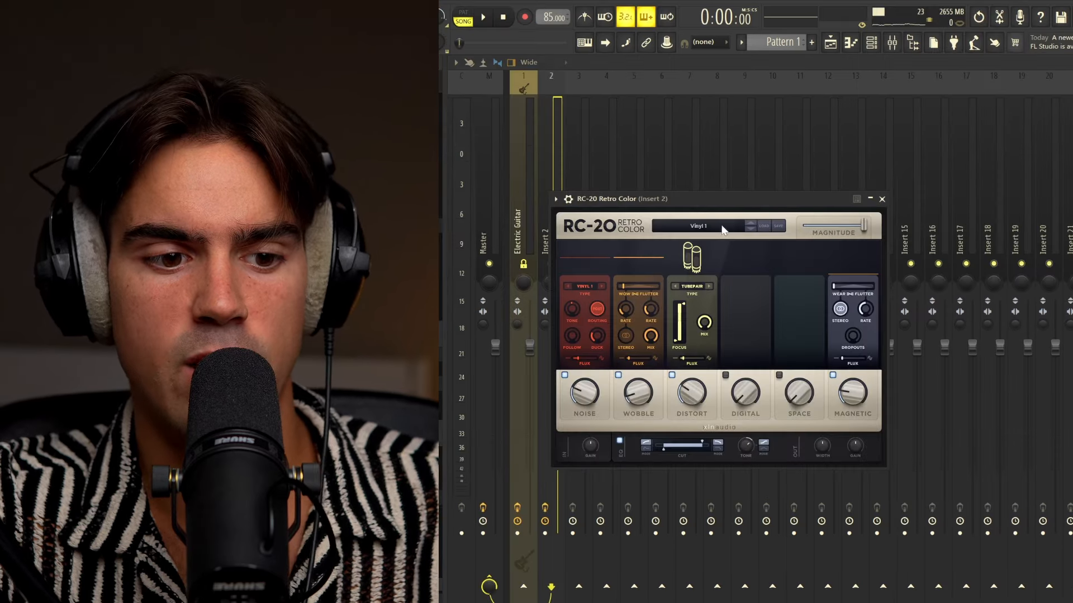
{"action": "left_click", "coordinate": [718, 228]}
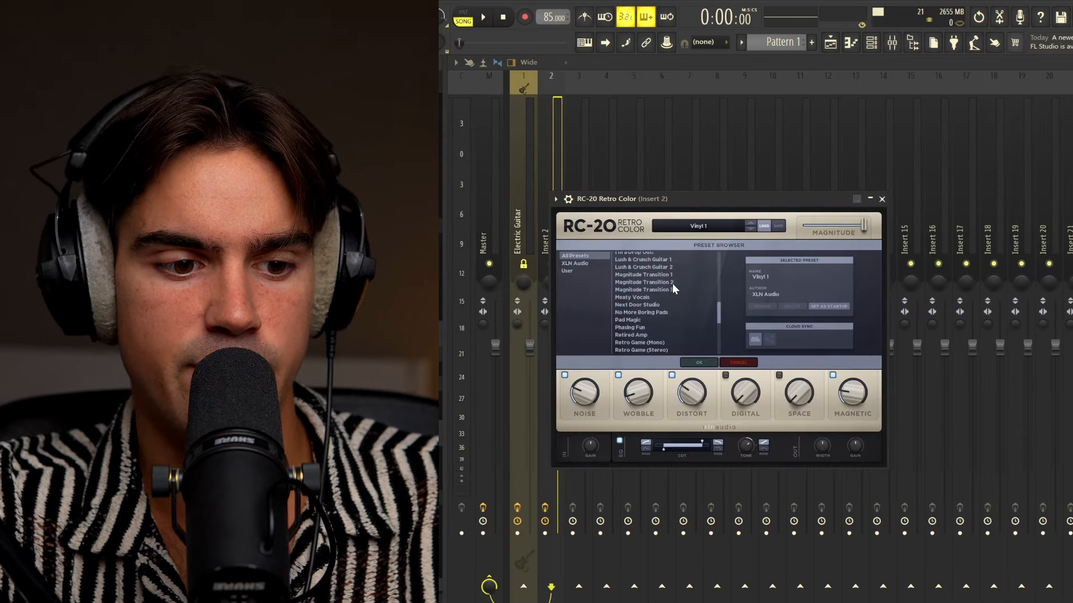
{"action": "left_click", "coordinate": [671, 275]}
{"action": "left_click", "coordinate": [699, 362]}
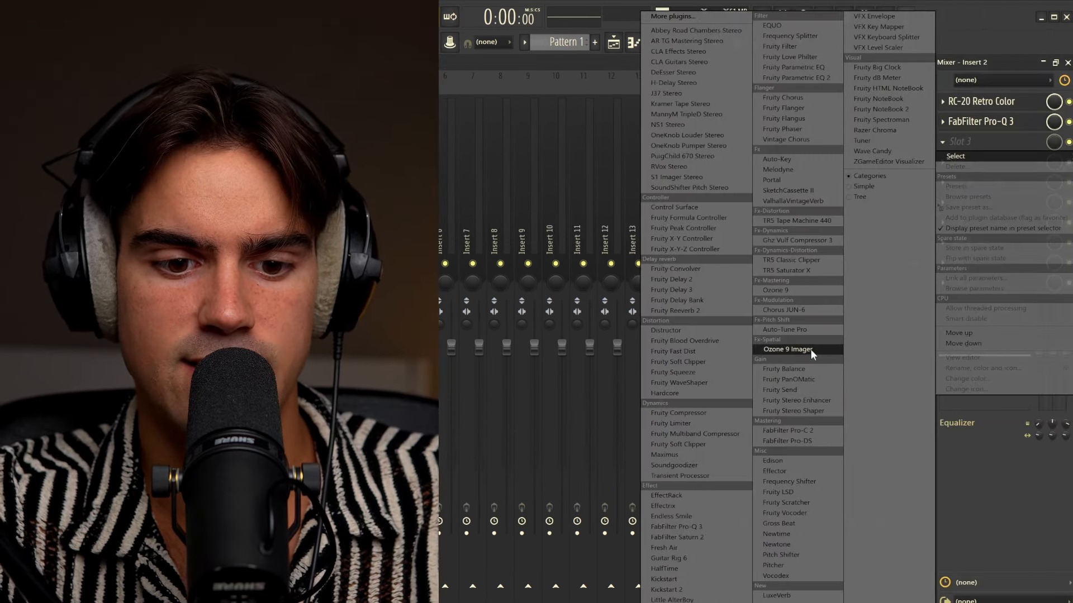
Load Ozone 9 Imager into effect slot 3 of Insert 2 and reposition its window
{"action": "left_click", "coordinate": [810, 350]}
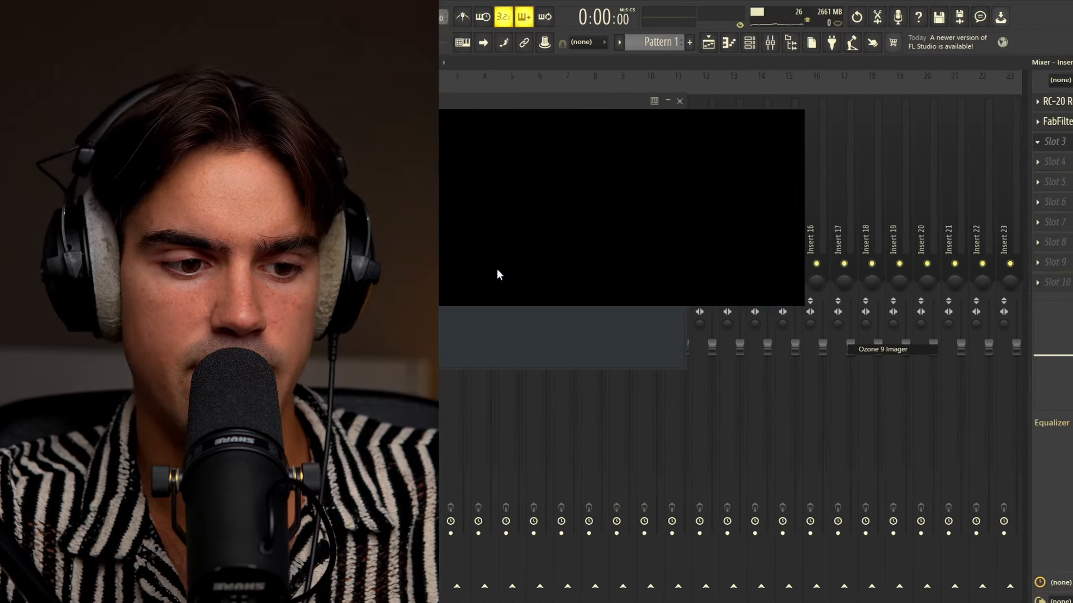
{"action": "left_click_drag", "start_coordinate": [474, 240], "coordinate": [474, 229]}
{"action": "left_click_drag", "start_coordinate": [646, 98], "coordinate": [663, 107]}
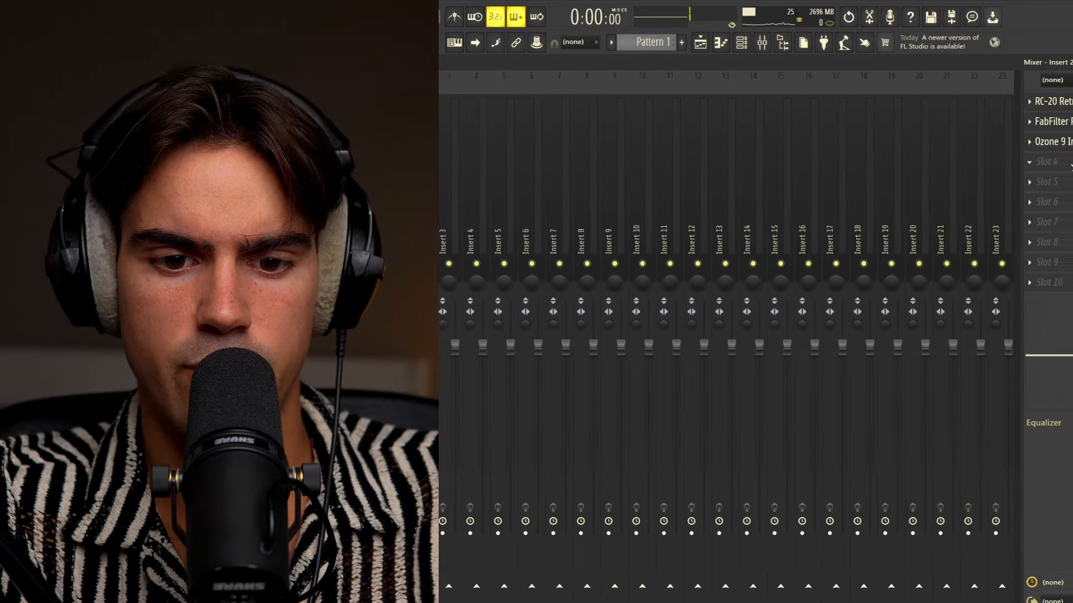
Open the effect choices for slot 4 of Insert 2, and fine-tune Insert 2's volume fader during playback
{"action": "left_click", "coordinate": [1046, 158]}
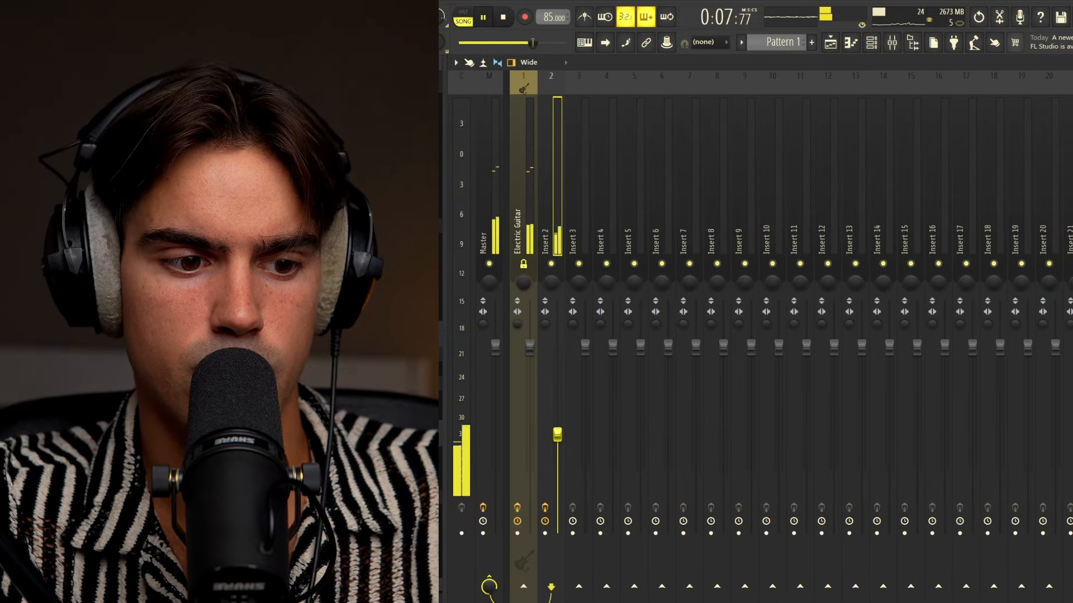
{"action": "left_click_drag", "start_coordinate": [557, 422], "coordinate": [557, 419]}
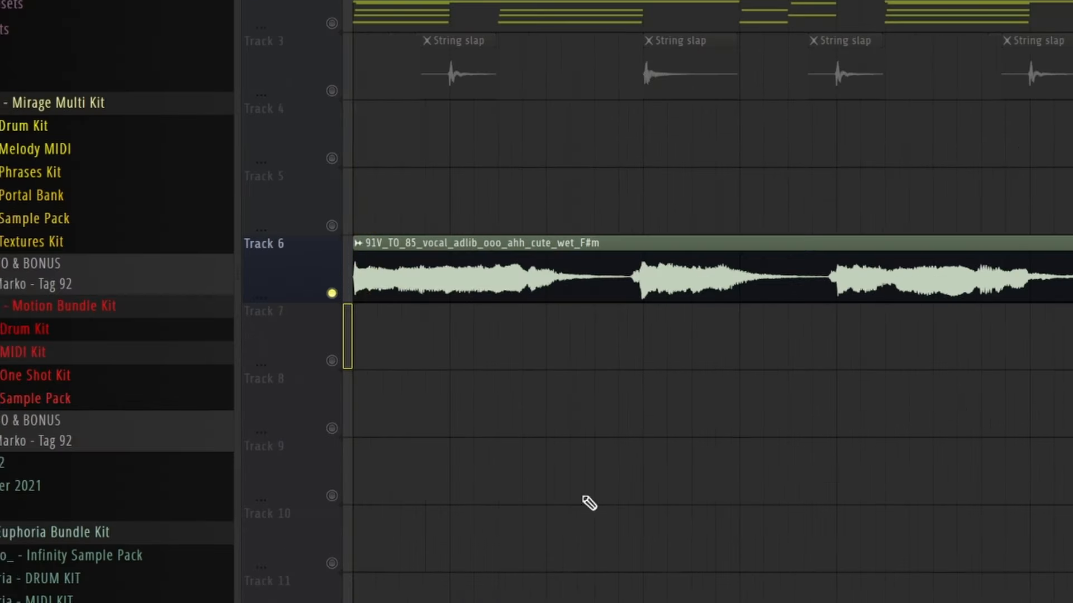
Audition the vocal adlib clip on Track 6 with the pattern and copy the clip to bar 9
{"action": "key", "text": "space"}
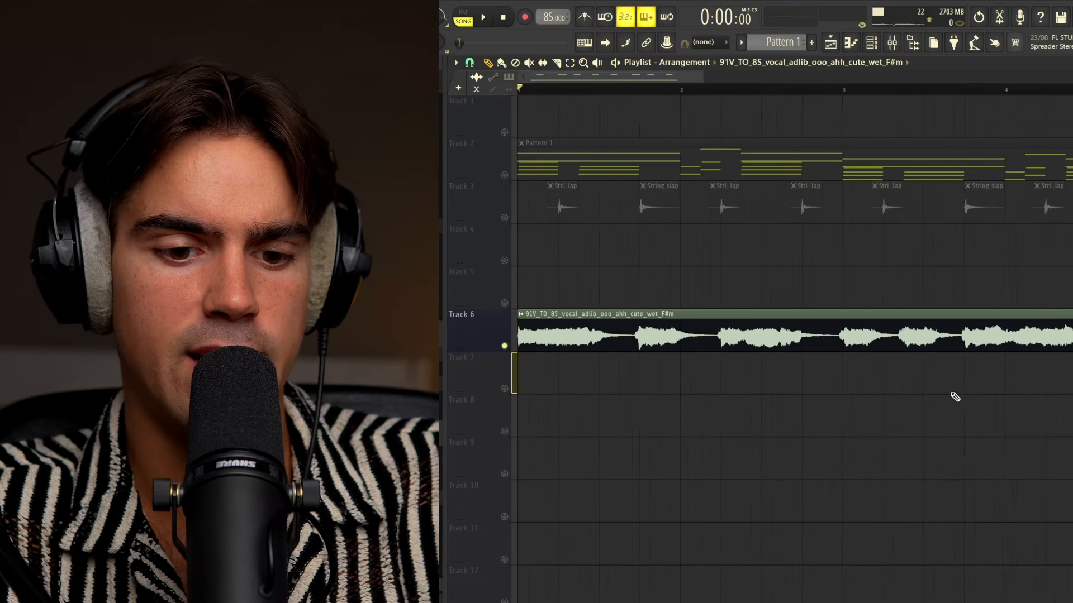
{"action": "scroll", "coordinate": [950, 398], "scroll_direction": "down", "scroll_amount": 2}
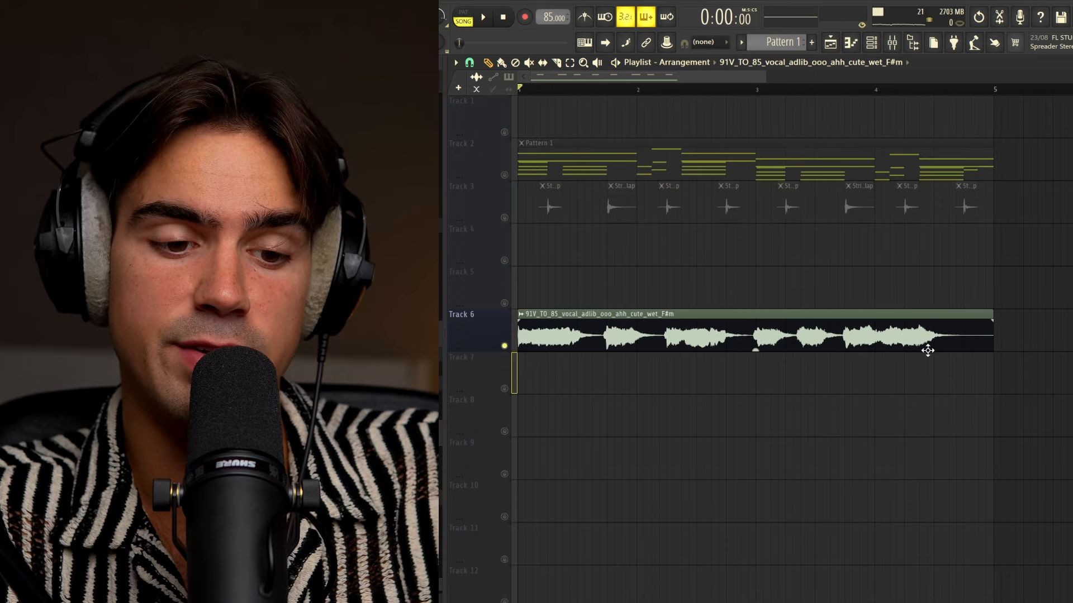
{"action": "scroll", "coordinate": [887, 331], "scroll_direction": "down", "scroll_amount": 2}
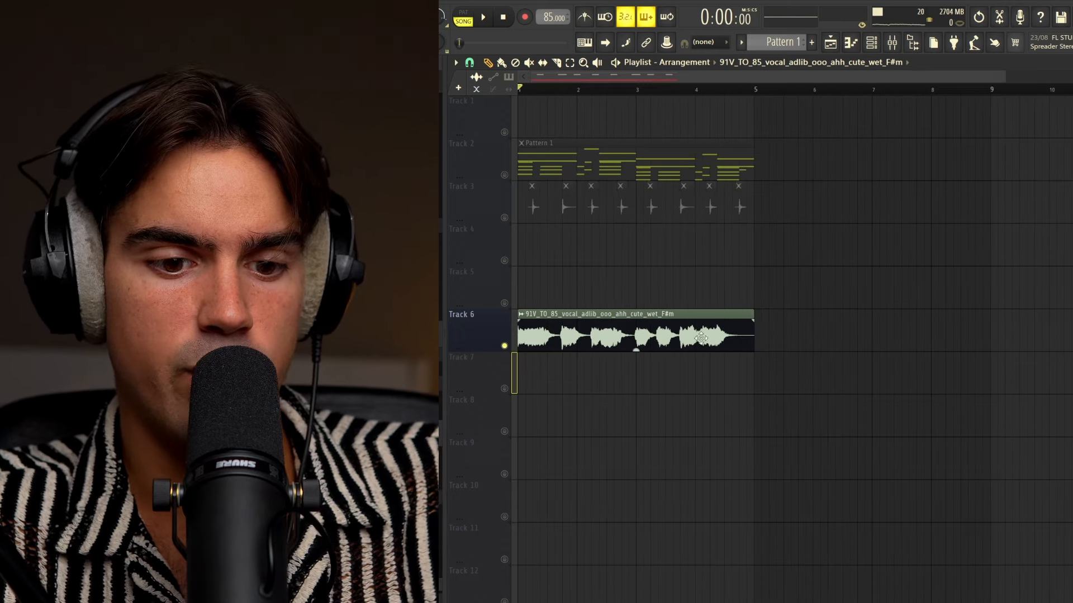
{"action": "left_click_drag", "start_coordinate": [737, 308], "coordinate": [534, 334]}
{"action": "left_click", "coordinate": [666, 360]}
Make the vocal adlib clip at bar 1 unique and open its channel settings
{"action": "left_click", "coordinate": [521, 319]}
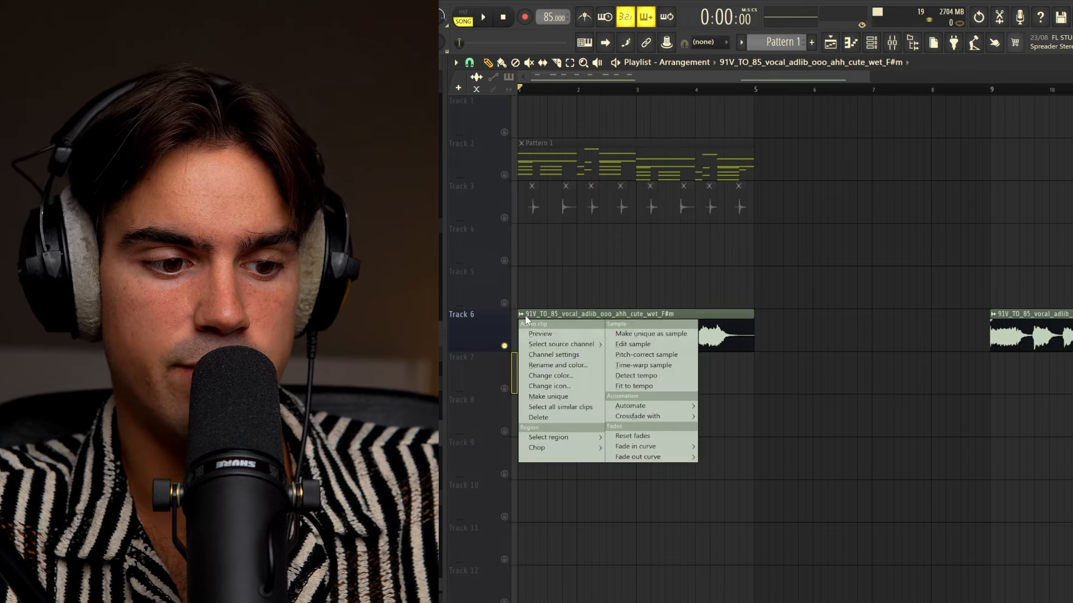
{"action": "left_click", "coordinate": [576, 350]}
{"action": "double_click", "coordinate": [652, 330]}
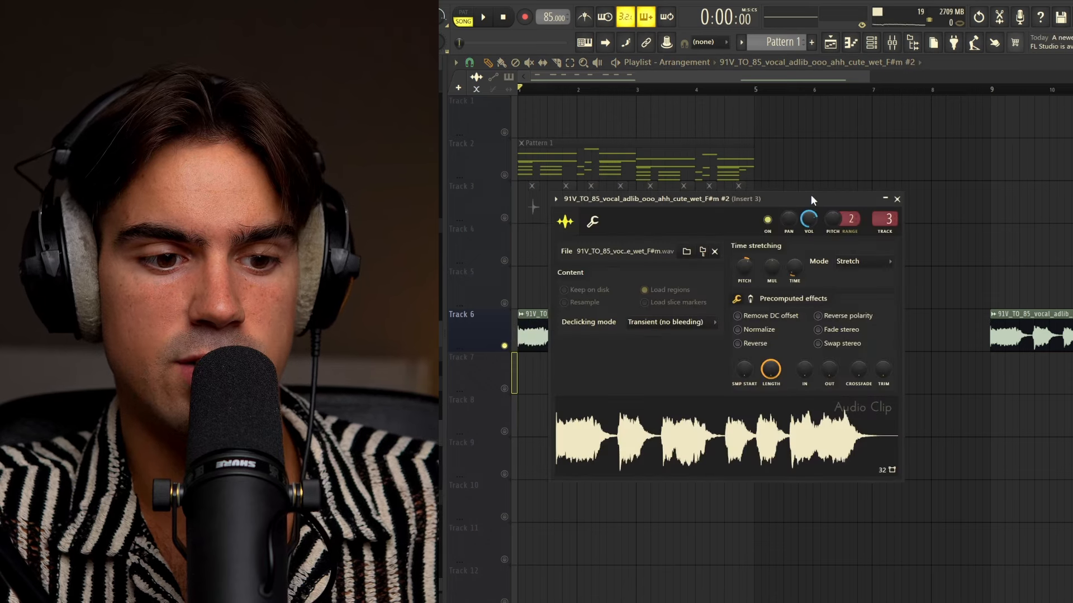
Time-stretch the unique vocal clip to double length so it fills eight bars, and compare it with the four-bar pattern
{"action": "left_click_drag", "start_coordinate": [810, 194], "coordinate": [767, 383]}
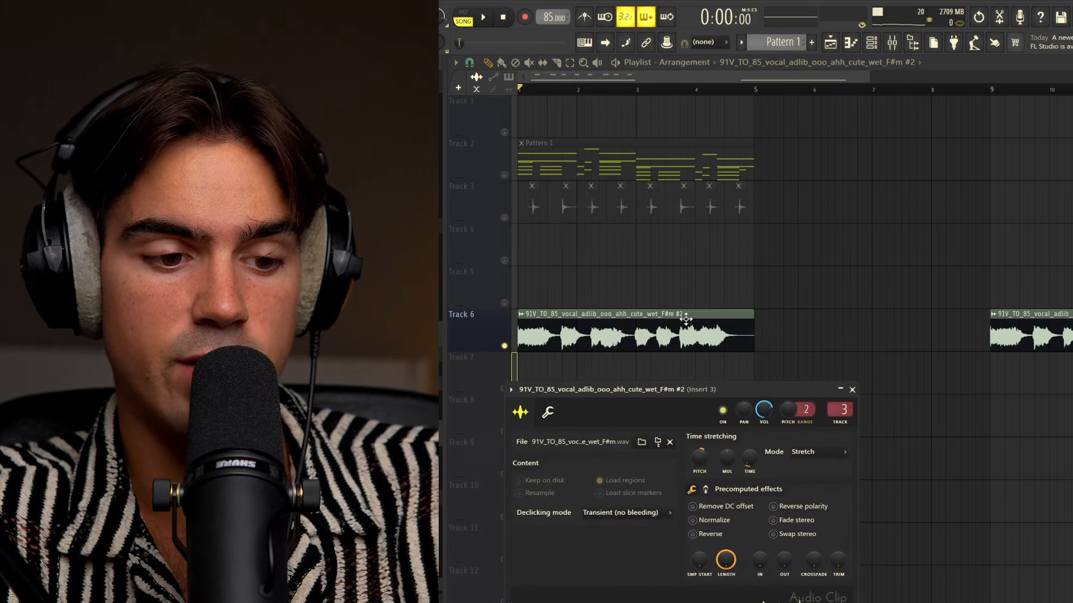
{"action": "left_click_drag", "start_coordinate": [750, 458], "coordinate": [750, 425]}
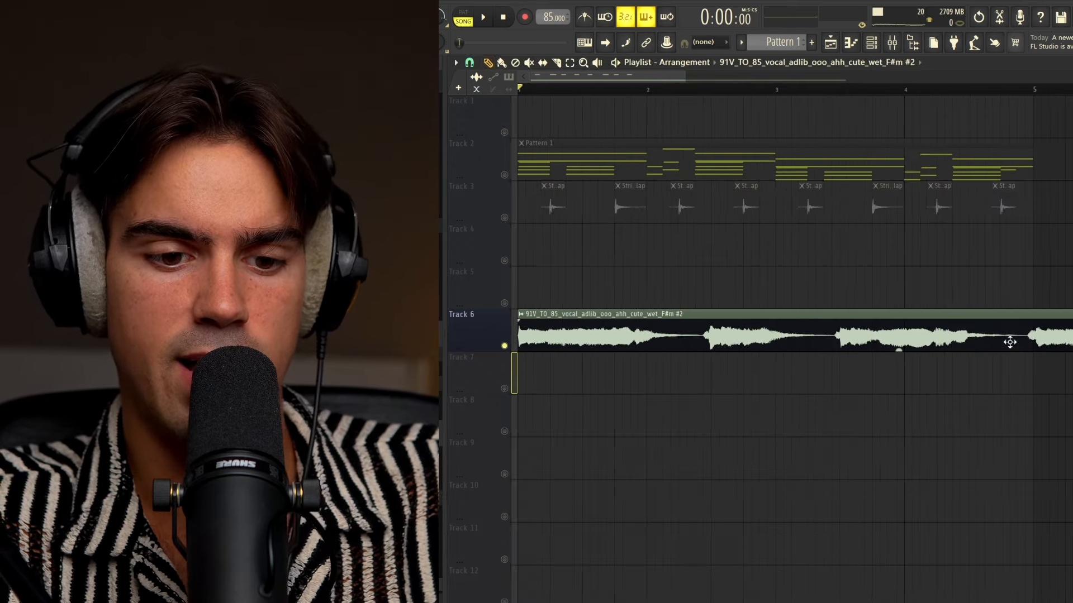
{"action": "left_click_drag", "start_coordinate": [1003, 305], "coordinate": [695, 433]}
{"action": "left_click", "coordinate": [699, 431], "text": "ctrl"}
{"action": "scroll", "coordinate": [916, 395], "scroll_direction": "down", "scroll_amount": 3}
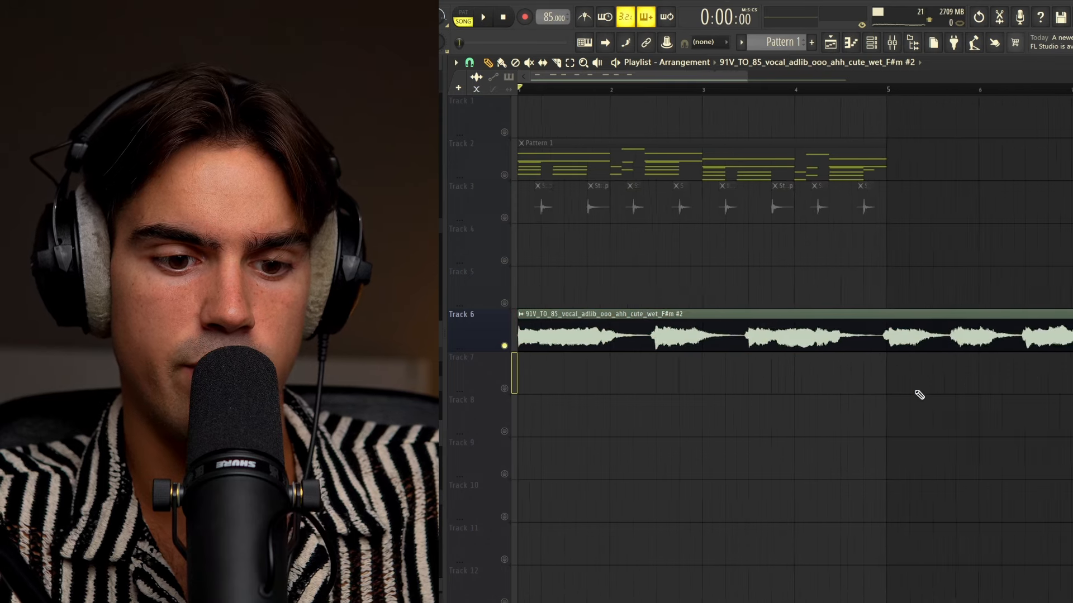
{"action": "scroll", "coordinate": [894, 395], "scroll_direction": "down", "scroll_amount": 4}
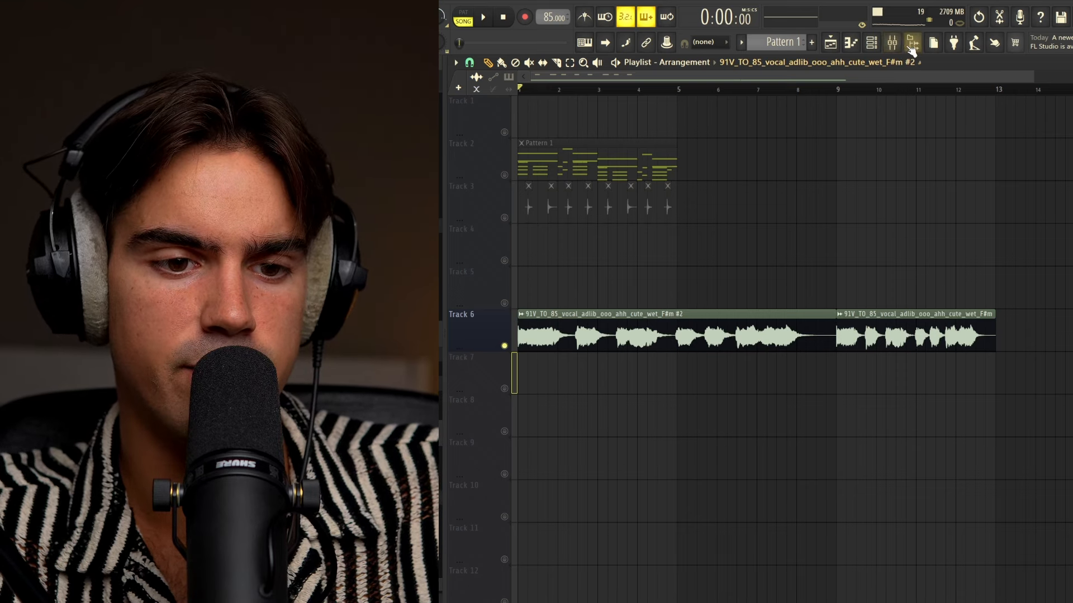
Review the Raum, RC-20 Retro Color and FabFilter effects on Insert 3 in the mixer
{"action": "left_click", "coordinate": [892, 42]}
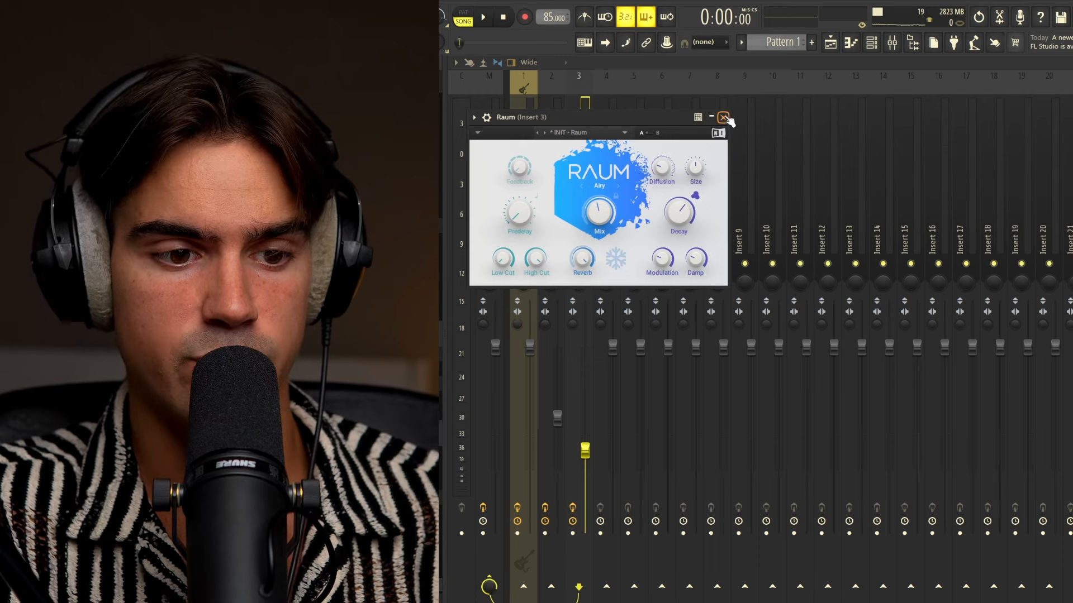
{"action": "left_click", "coordinate": [724, 117]}
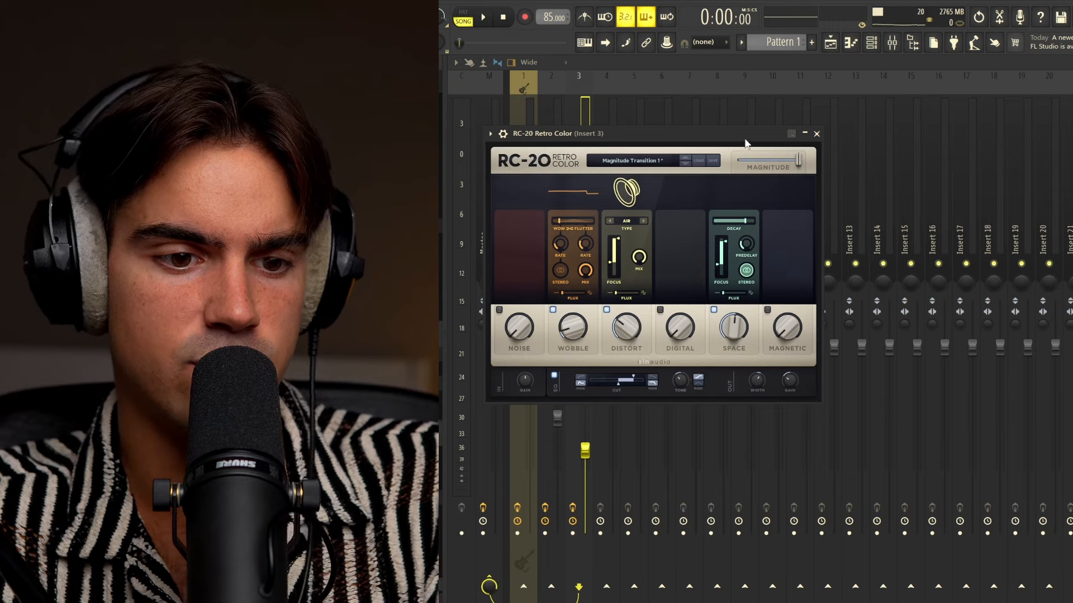
{"action": "left_click", "coordinate": [816, 134]}
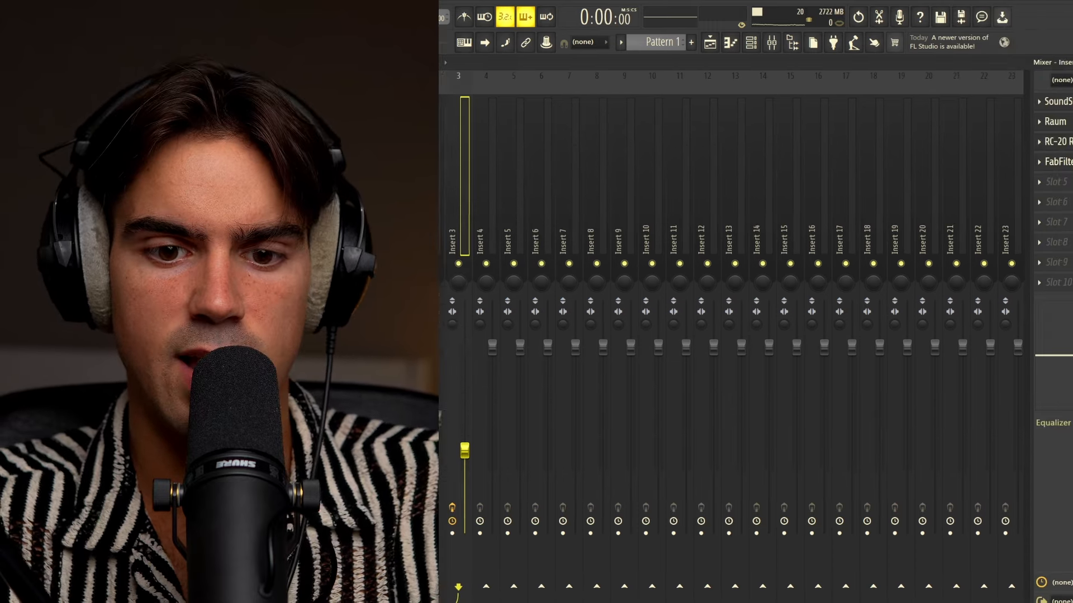
{"action": "left_click", "coordinate": [1003, 164]}
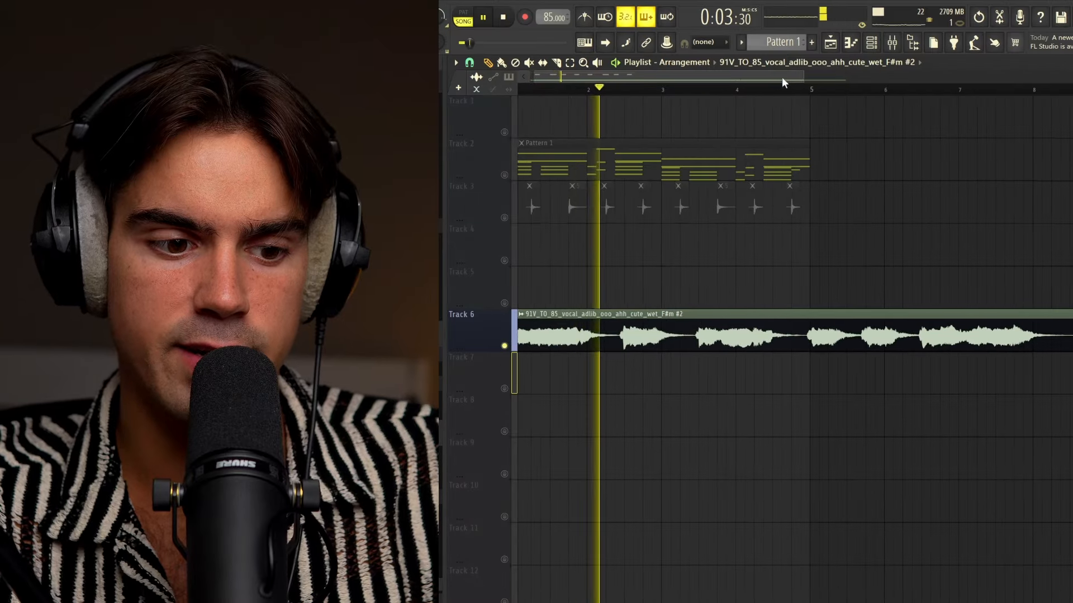
Audition the vocal adlib clip from bar 9 and return to the start of the arrangement
{"action": "key", "text": "space"}
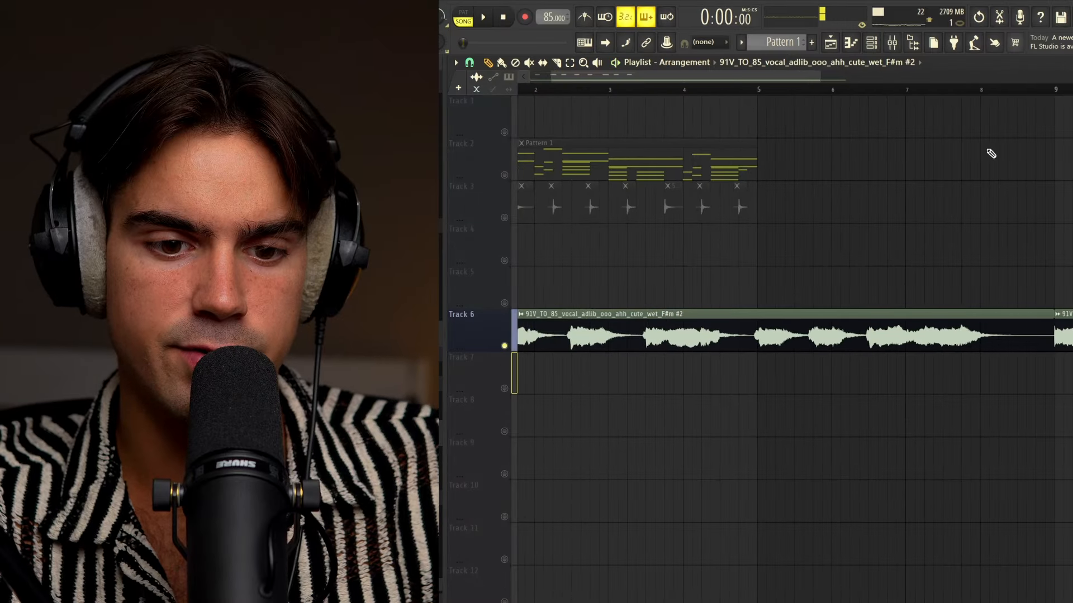
{"action": "left_click", "coordinate": [1056, 88]}
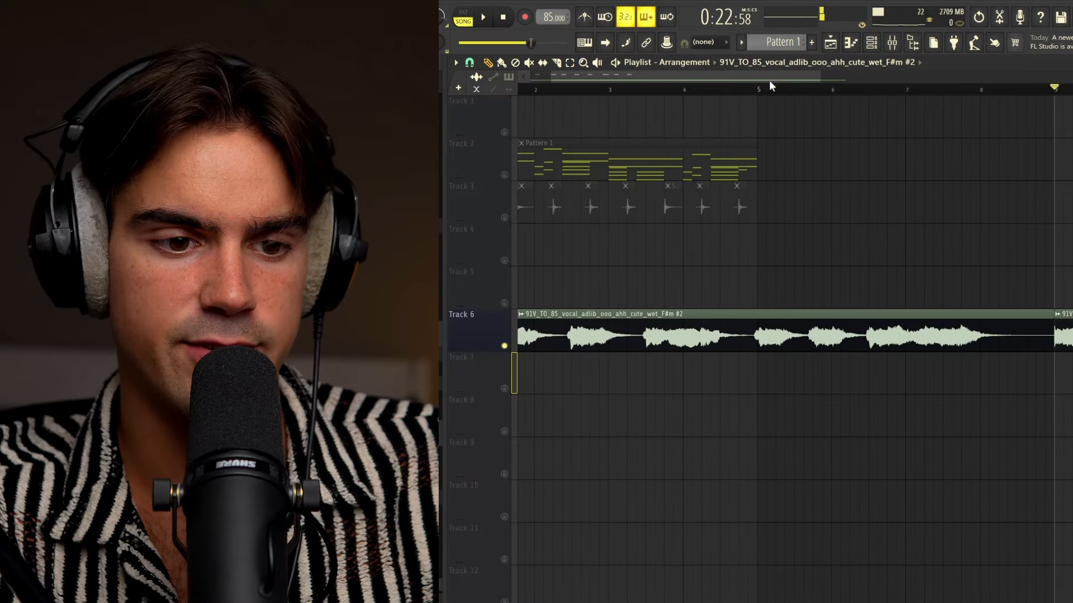
{"action": "left_click_drag", "start_coordinate": [769, 81], "coordinate": [693, 95]}
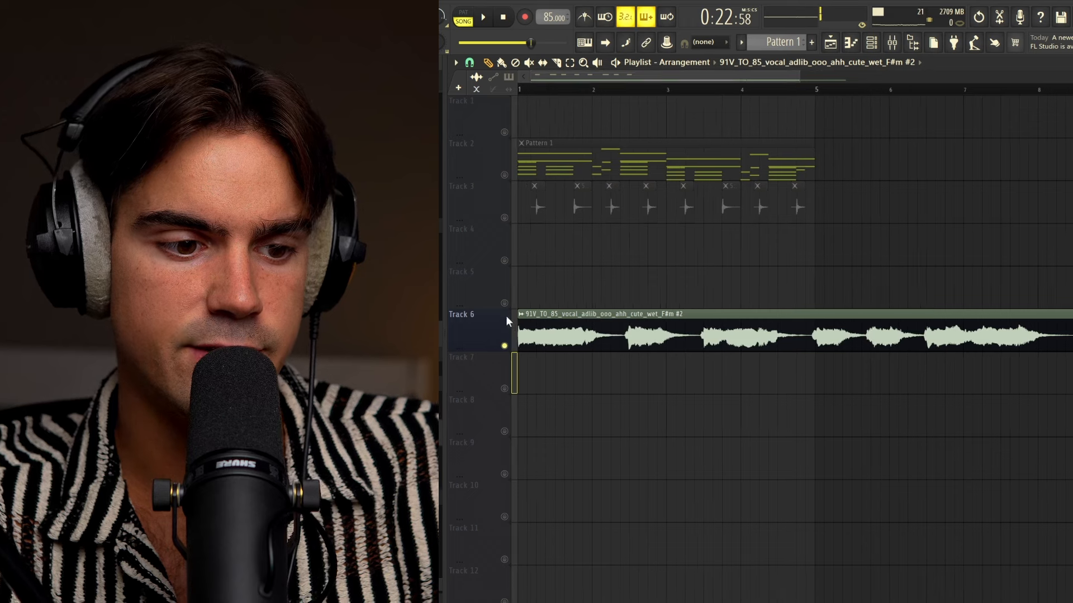
Unmute Tracks 2 and 3 and play them together with the stretched vocal
{"action": "left_click", "coordinate": [504, 175]}
{"action": "left_click", "coordinate": [504, 217]}
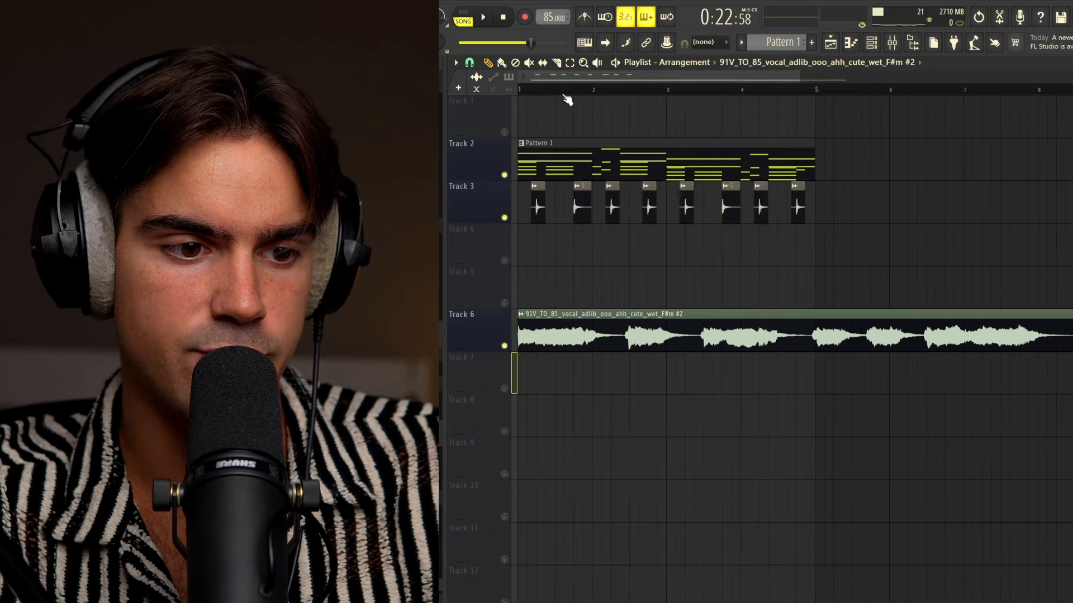
{"action": "key", "text": "space"}
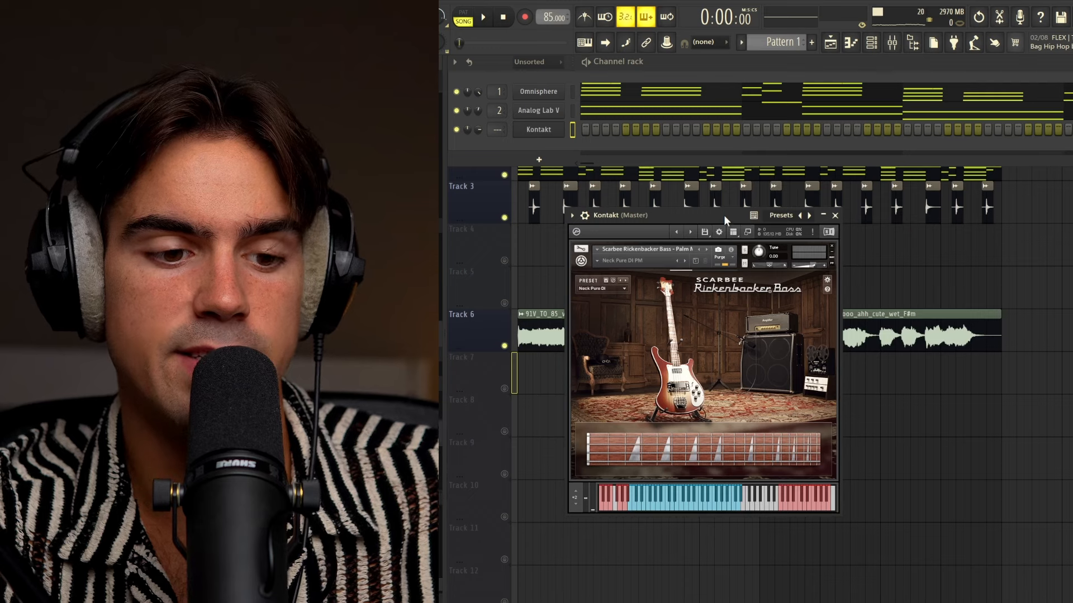
Move the Kontakt window with the Scarbee Rickenbacker Bass aside and open that channel's piano roll
{"action": "left_click_drag", "start_coordinate": [723, 215], "coordinate": [746, 190]}
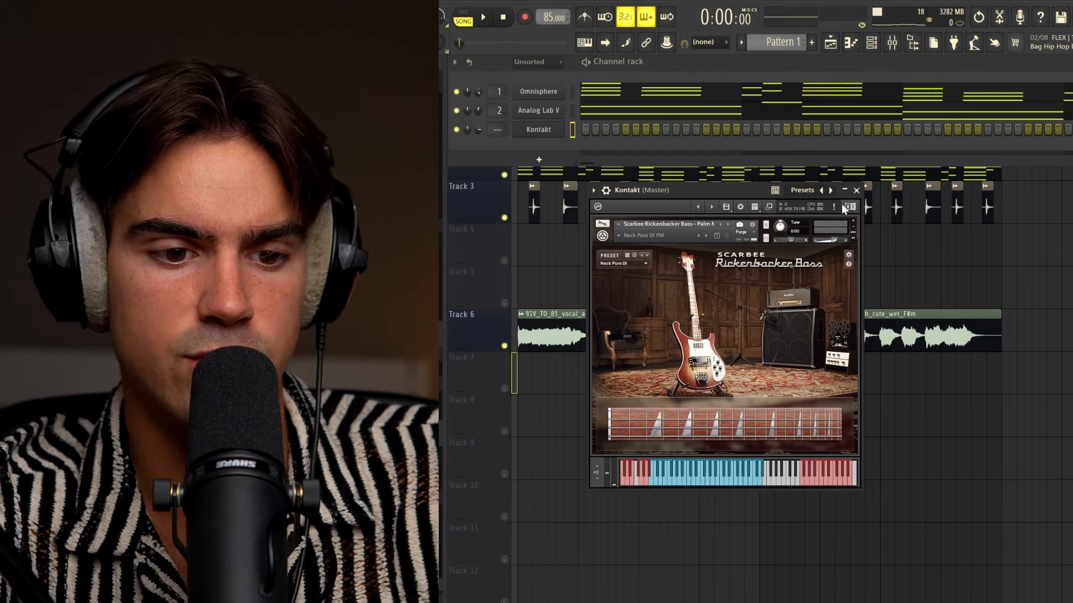
{"action": "key", "text": "F7"}
{"action": "scroll", "coordinate": [612, 88], "scroll_direction": "up", "scroll_amount": 3}
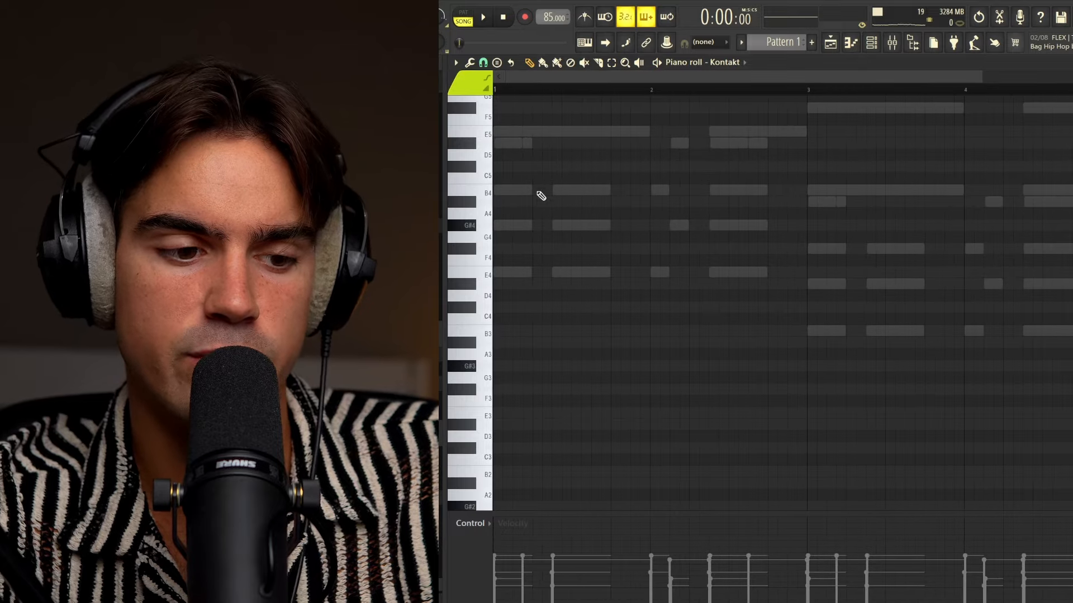
{"action": "scroll", "coordinate": [538, 330], "scroll_direction": "up", "scroll_amount": 2}
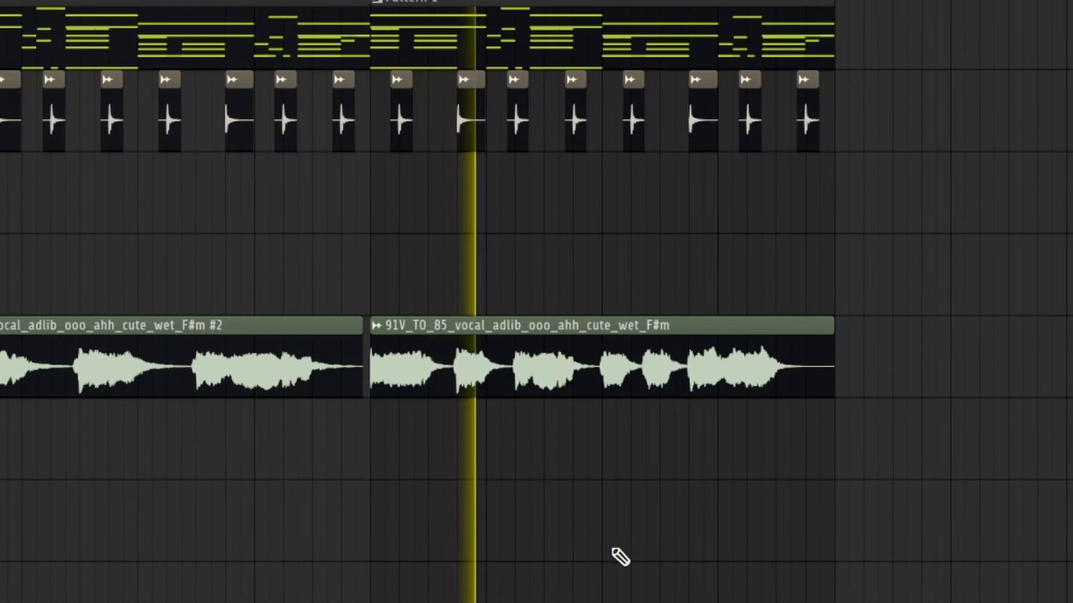
{"action": "scroll", "coordinate": [622, 534], "scroll_direction": "up", "scroll_amount": 3}
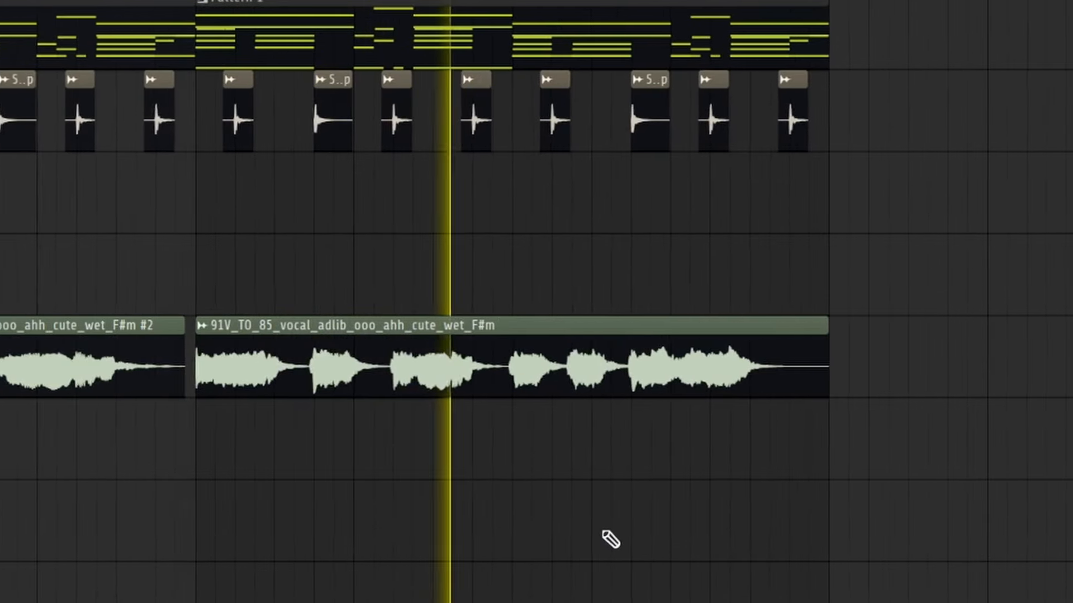
{"action": "scroll", "coordinate": [579, 539], "scroll_direction": "down", "scroll_amount": 4}
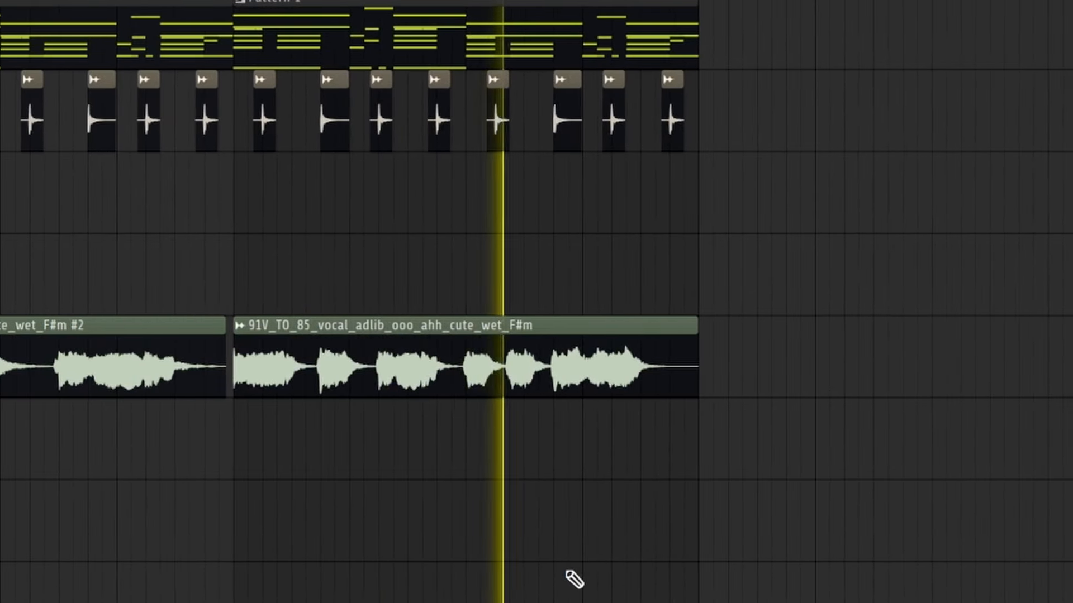
{"action": "scroll", "coordinate": [493, 486], "scroll_direction": "down", "scroll_amount": 1}
{"action": "scroll", "coordinate": [472, 498], "scroll_direction": "up", "scroll_amount": 2}
{"action": "scroll", "coordinate": [452, 497], "scroll_direction": "down", "scroll_amount": 2}
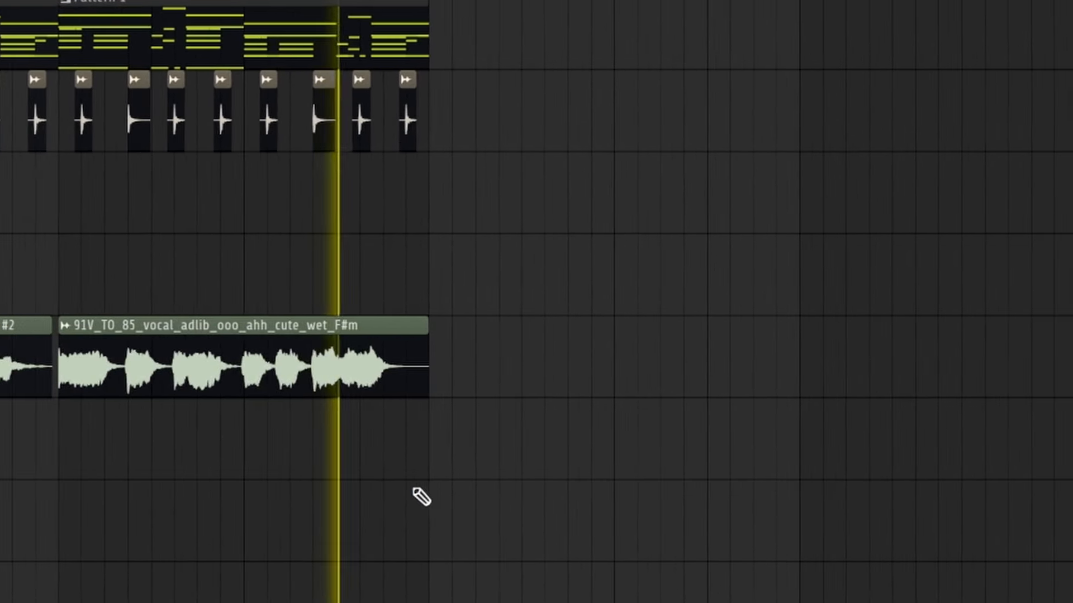
{"action": "scroll", "coordinate": [422, 492], "scroll_direction": "up", "scroll_amount": 3}
{"action": "scroll", "coordinate": [327, 500], "scroll_direction": "down", "scroll_amount": 5}
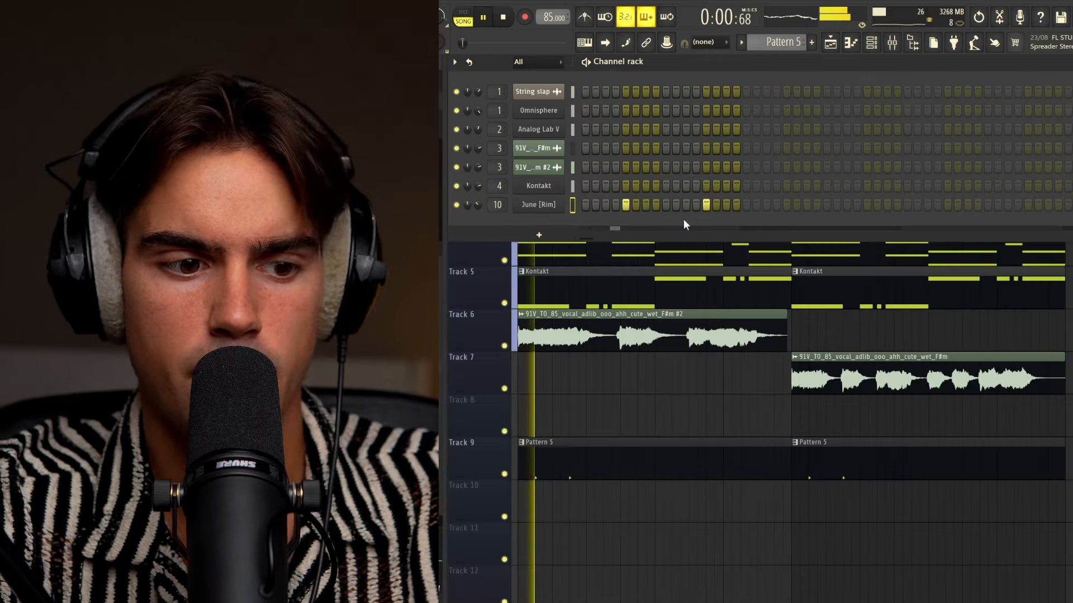
Add June [Rim] hits every eight steps from step 21 through step 61 of Pattern 5
{"action": "left_click", "coordinate": [787, 205]}
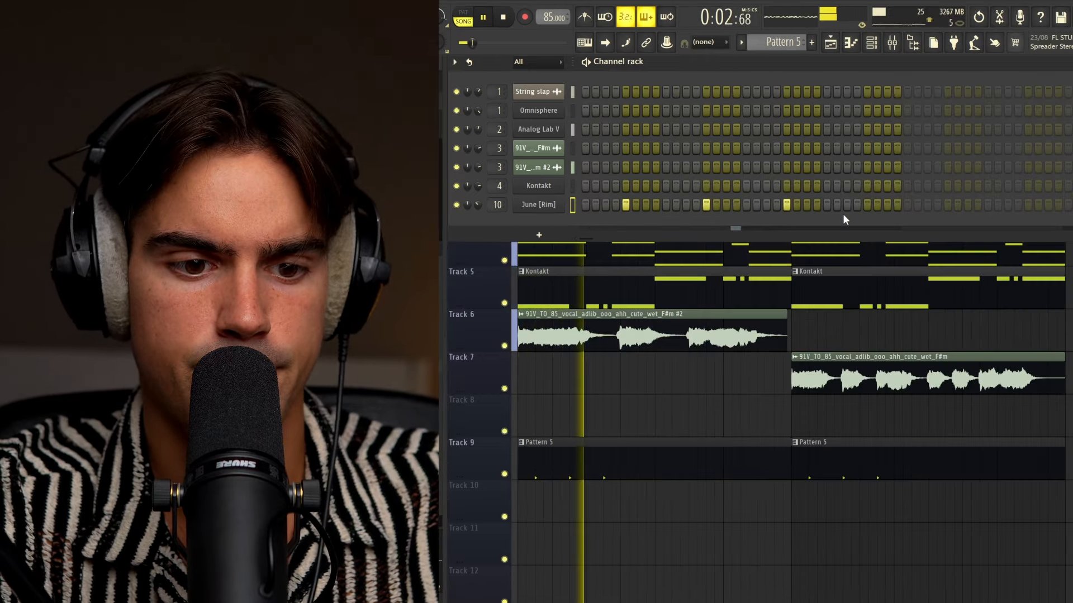
{"action": "left_click", "coordinate": [867, 205]}
{"action": "left_click", "coordinate": [948, 205]}
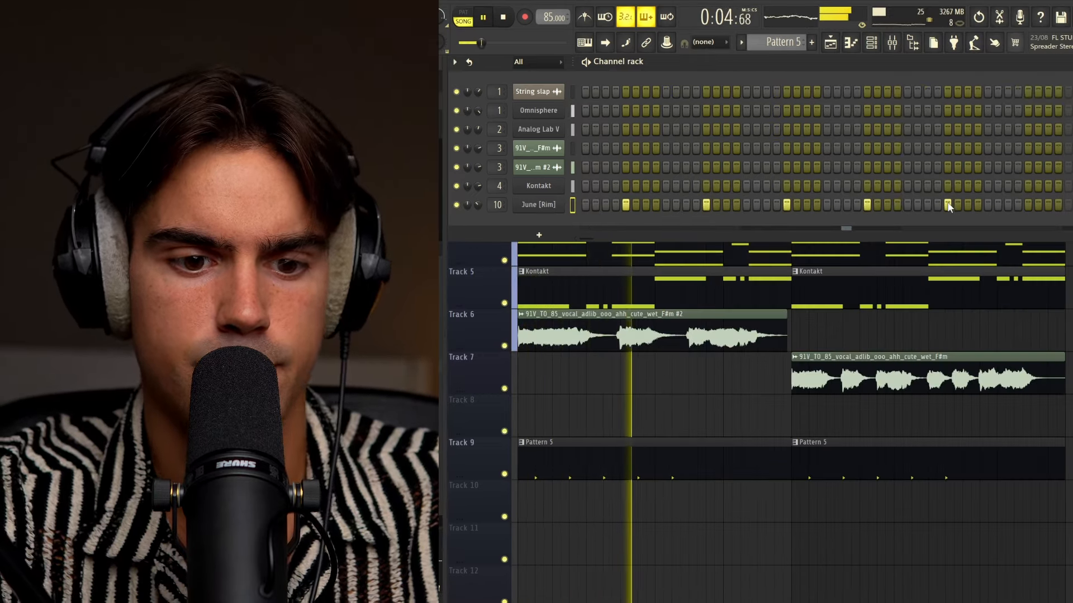
{"action": "left_click", "coordinate": [1029, 206]}
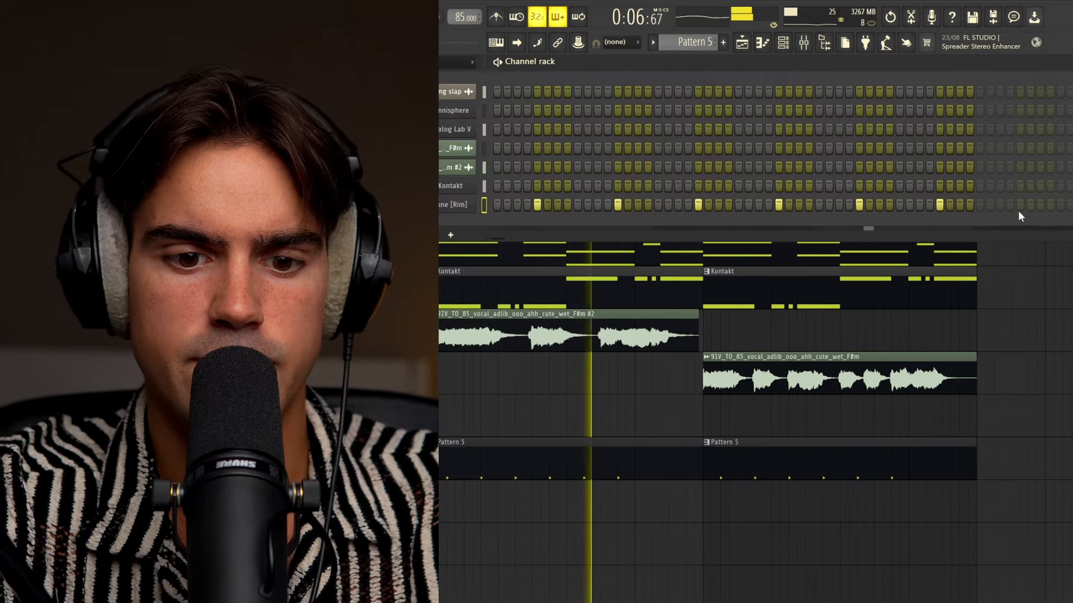
{"action": "left_click", "coordinate": [1019, 205]}
{"action": "left_click", "coordinate": [995, 205]}
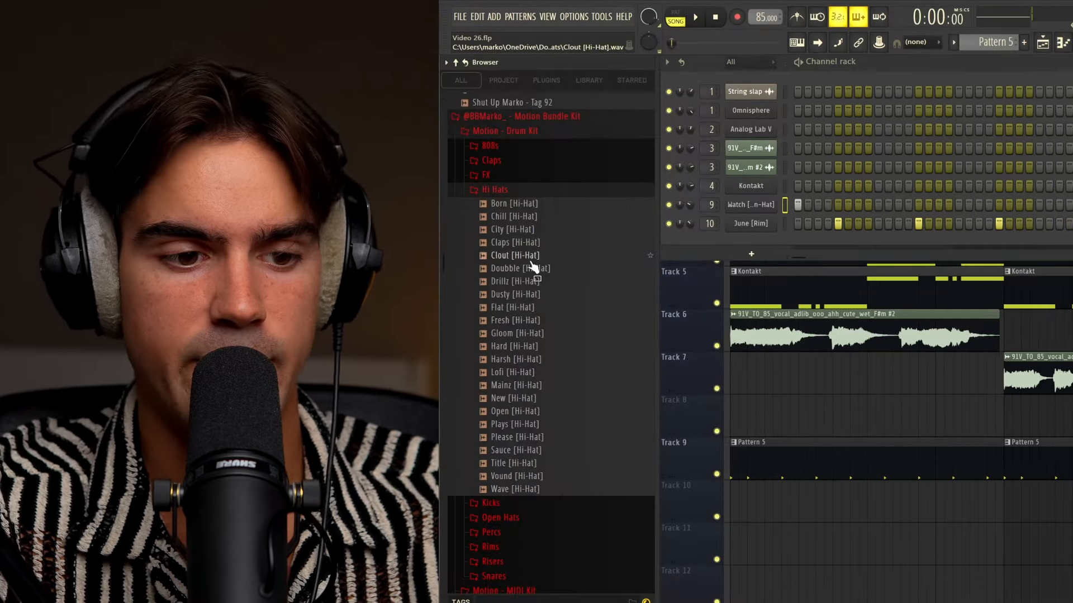
Preview a hi-hat sample from the Hi Hats folder of Motion - Drum Kit
{"action": "left_click", "coordinate": [515, 244]}
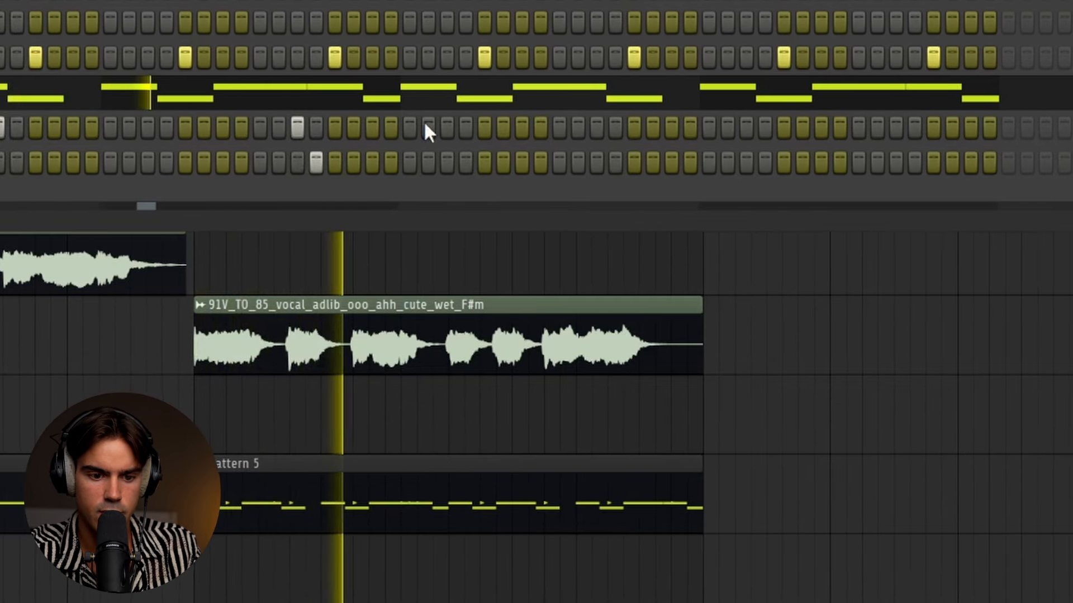
Add three more kick hits across the second half of Pattern 5, plus two closing hits on the channel below
{"action": "left_click", "coordinate": [412, 128]}
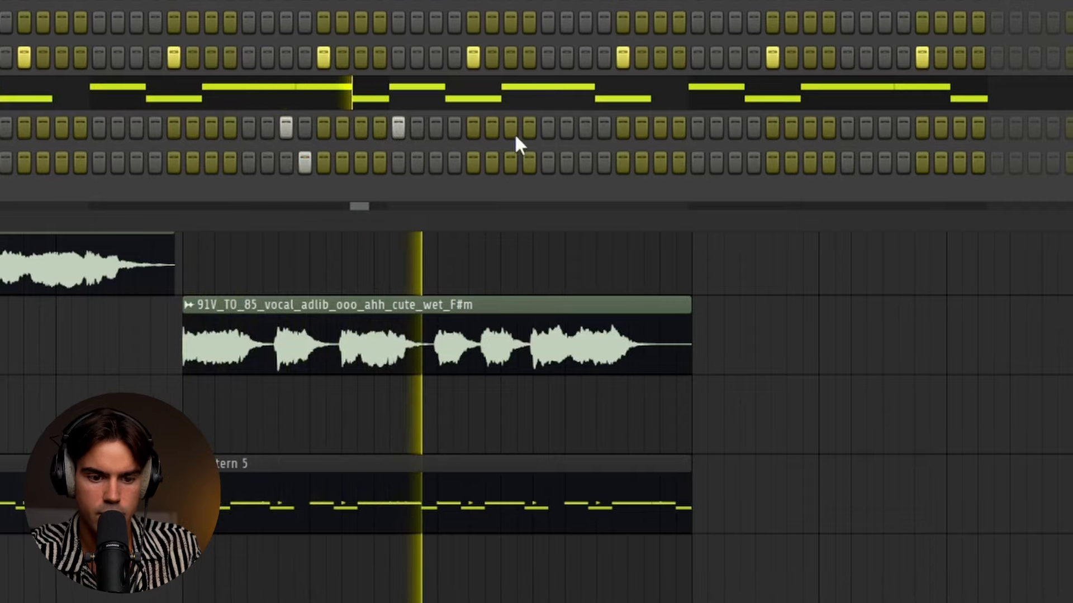
{"action": "left_click", "coordinate": [587, 127]}
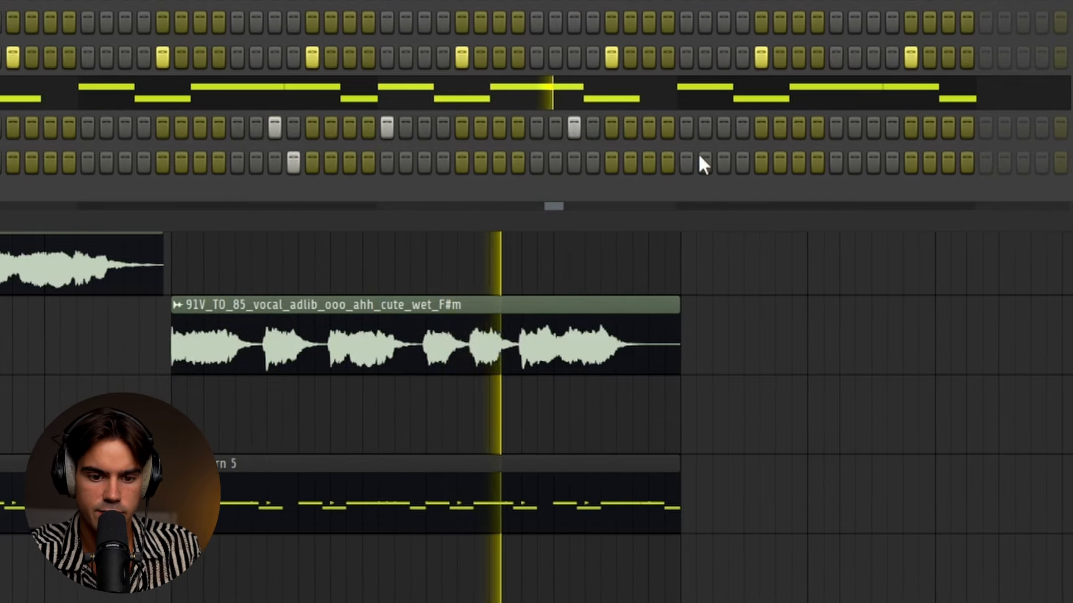
{"action": "left_click", "coordinate": [670, 163]}
{"action": "left_click", "coordinate": [708, 163]}
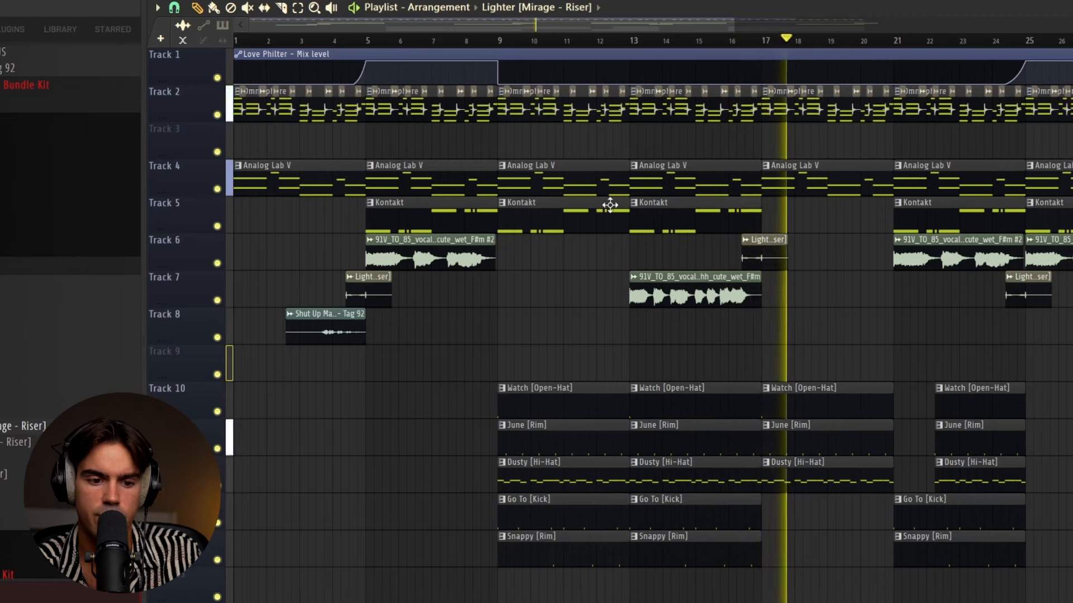
{"action": "scroll", "coordinate": [550, 292], "scroll_direction": "right", "scroll_amount": 3}
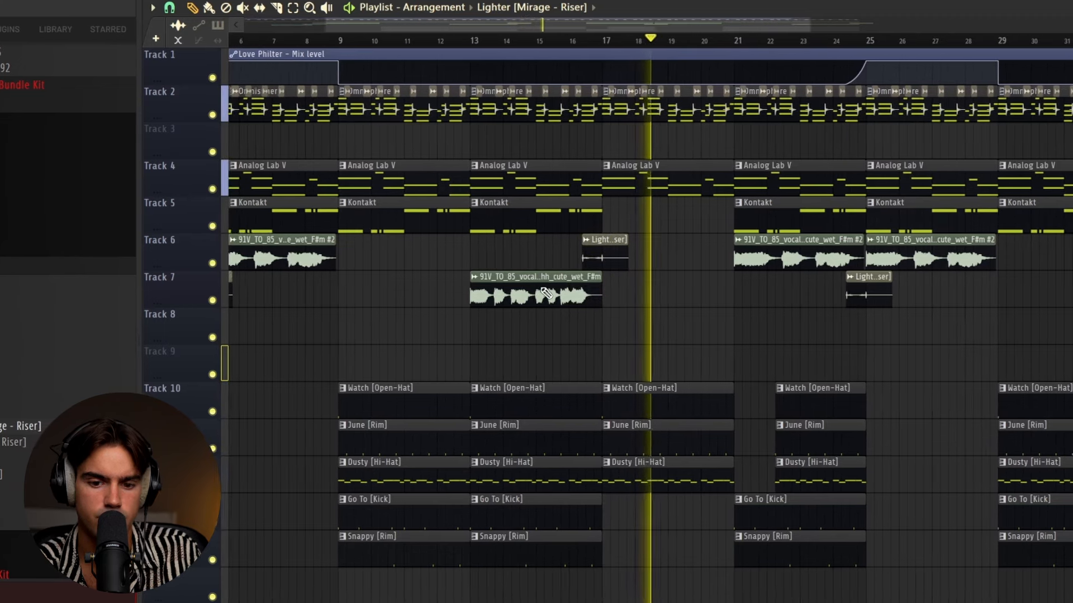